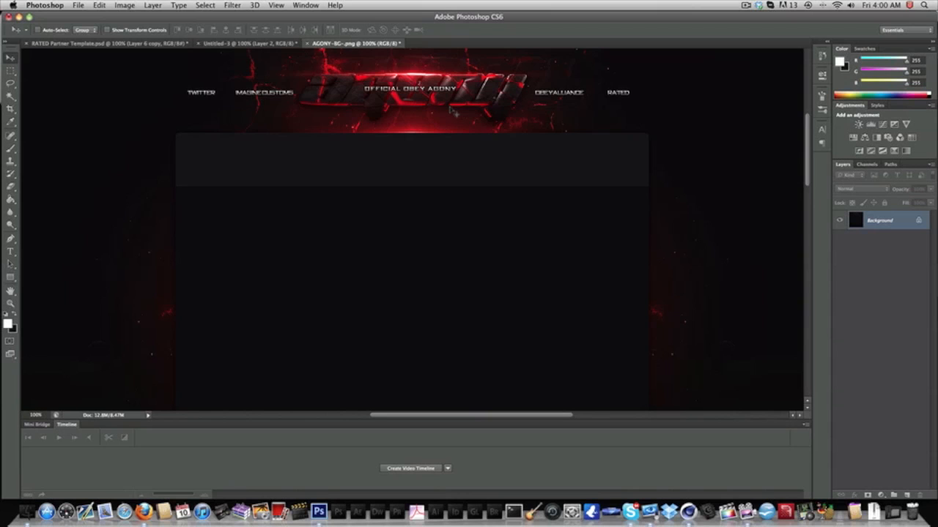
pyautogui.click(291, 44)
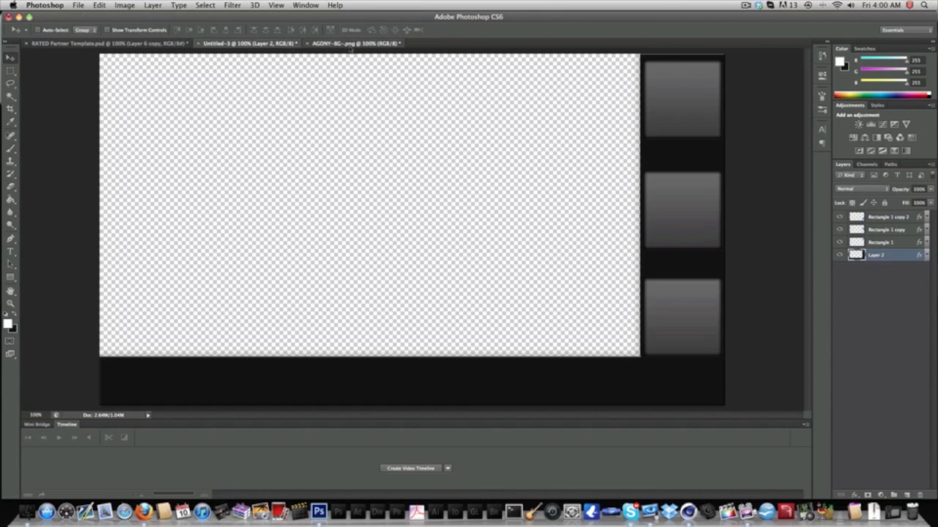
pyautogui.click(351, 46)
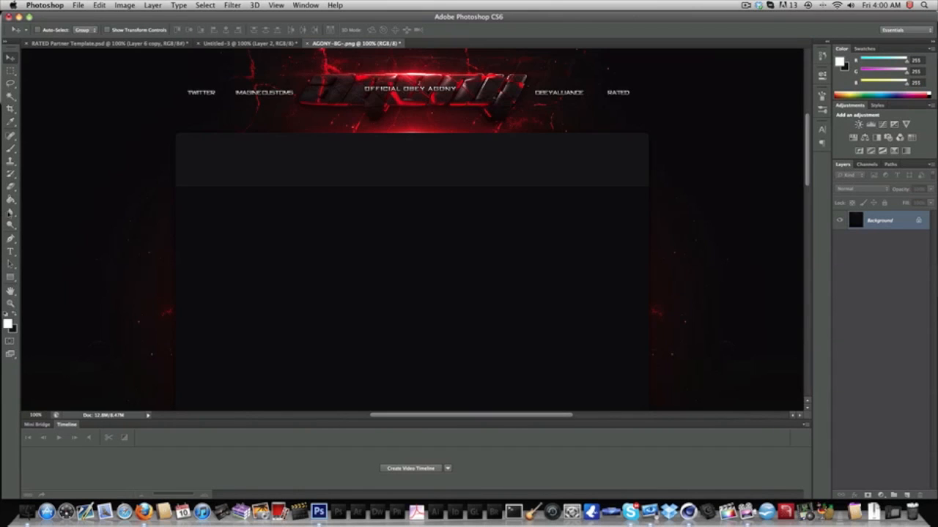
pyautogui.click(632, 502)
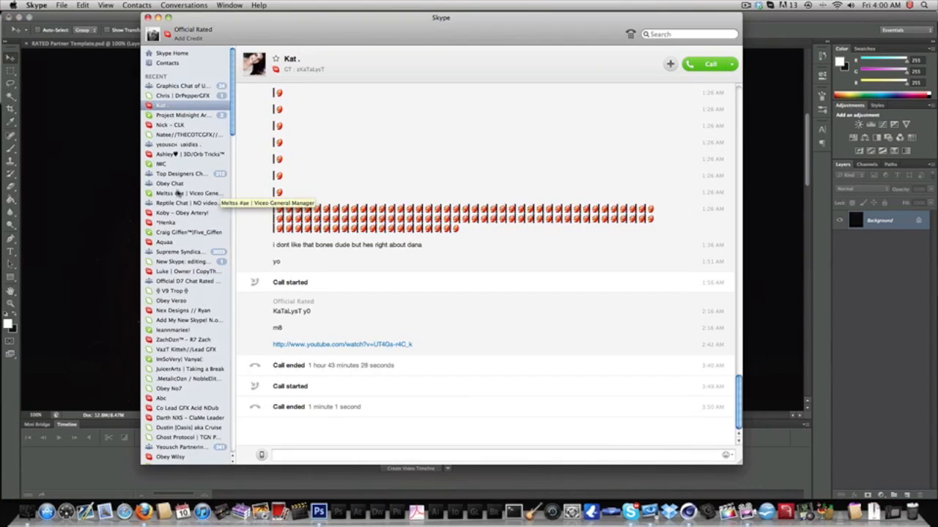
pyautogui.click(101, 171)
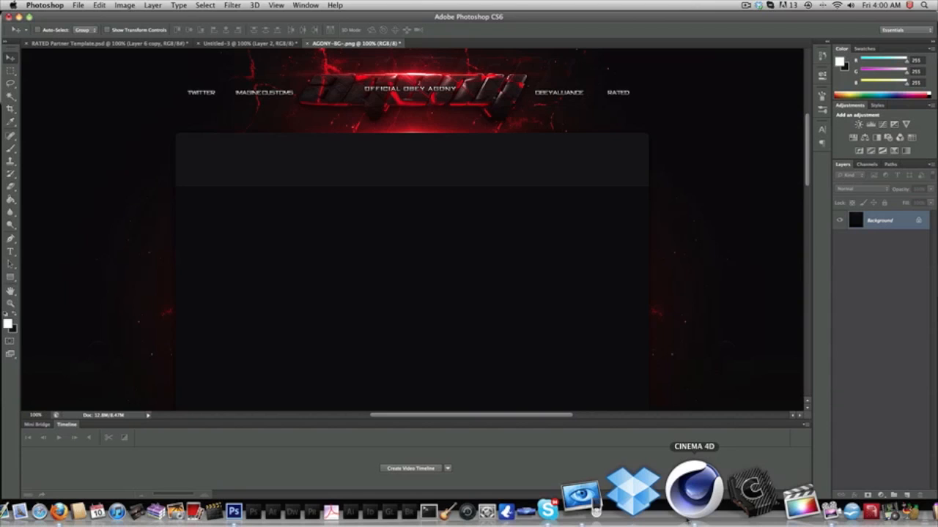
# Switch to Cinema 4D and delete the three spheres from the light studio scene.
pyautogui.click(694, 490)
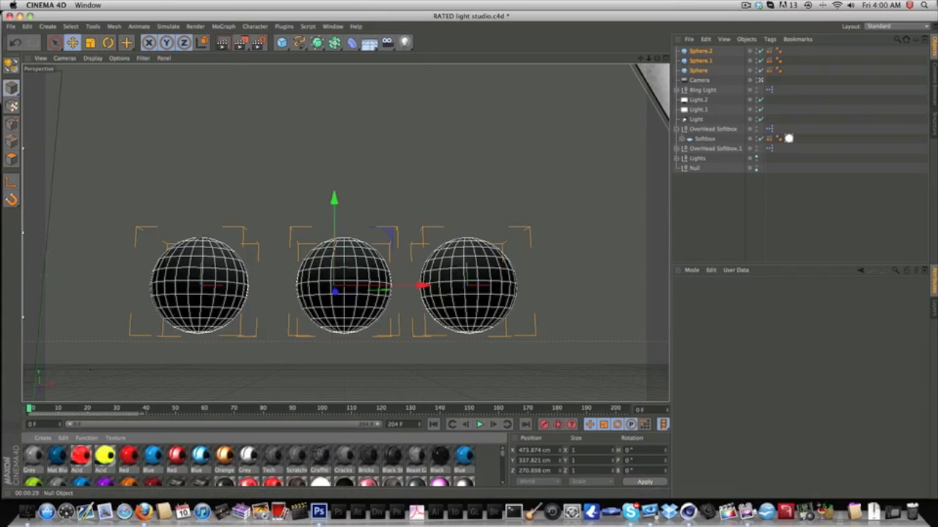
pyautogui.click(701, 50)
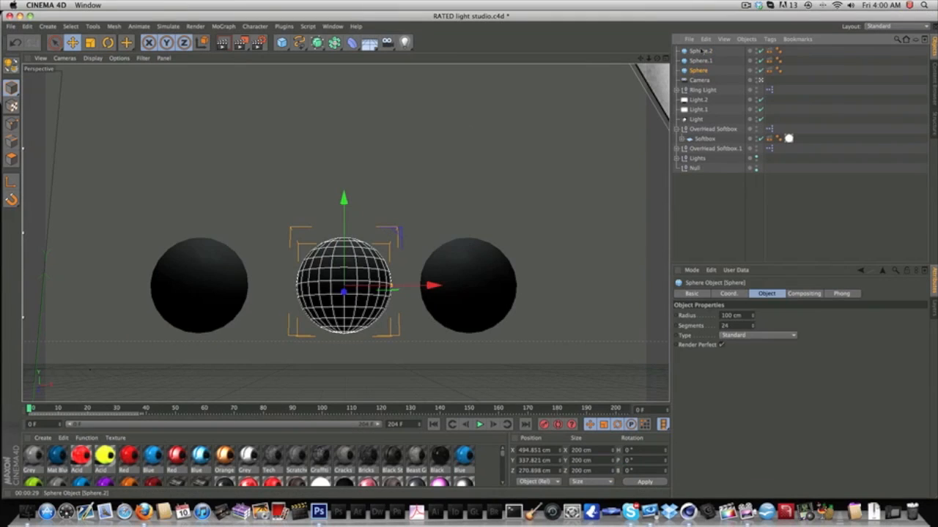
pyautogui.keyDown('shift'); pyautogui.click(698, 70); pyautogui.keyUp('shift')
pyautogui.press('Delete')
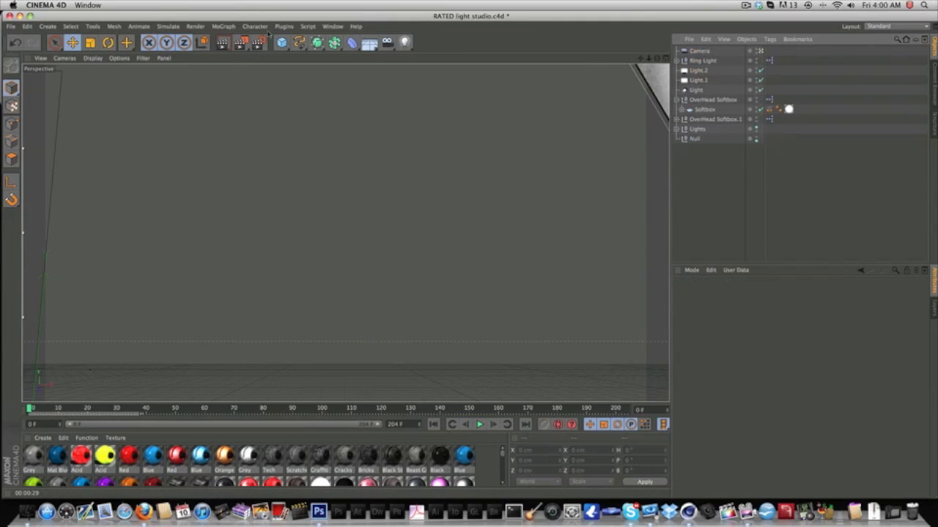
pyautogui.click(234, 27)
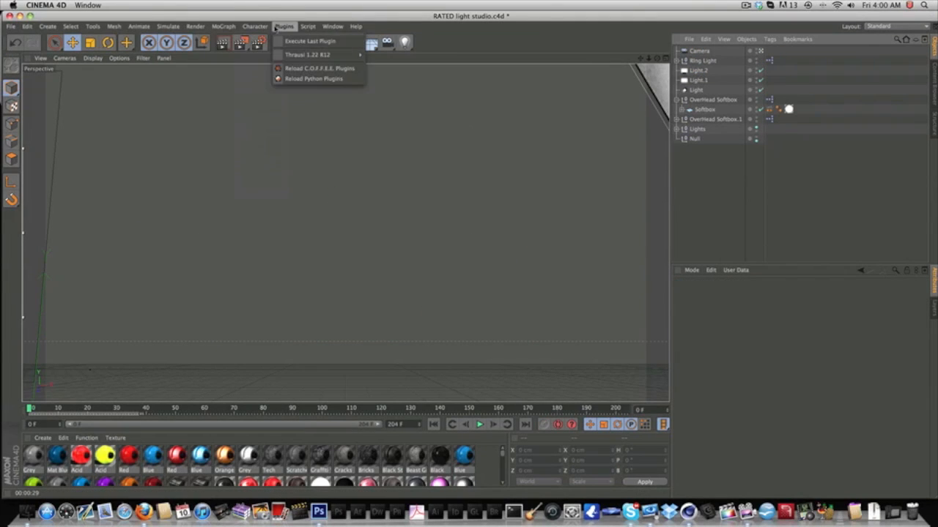
pyautogui.moveTo(301, 57)
pyautogui.click(283, 27)
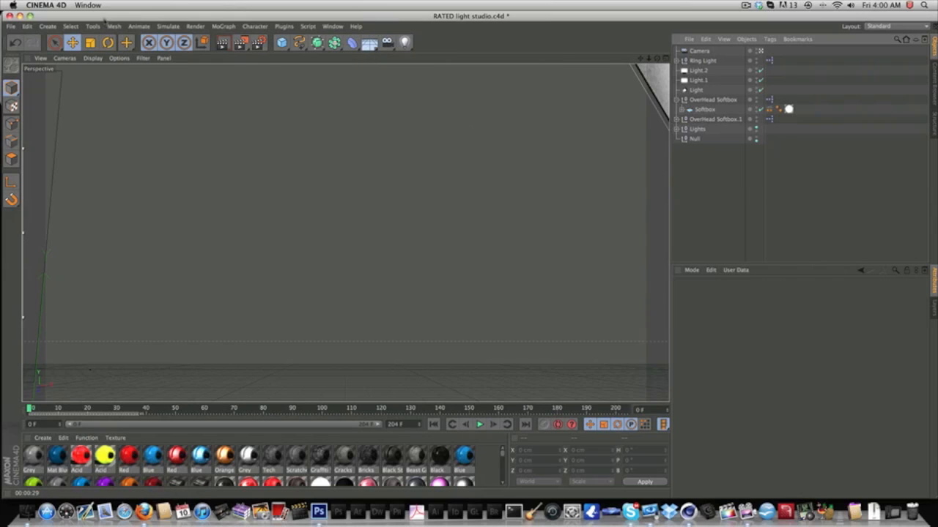
pyautogui.click(285, 27)
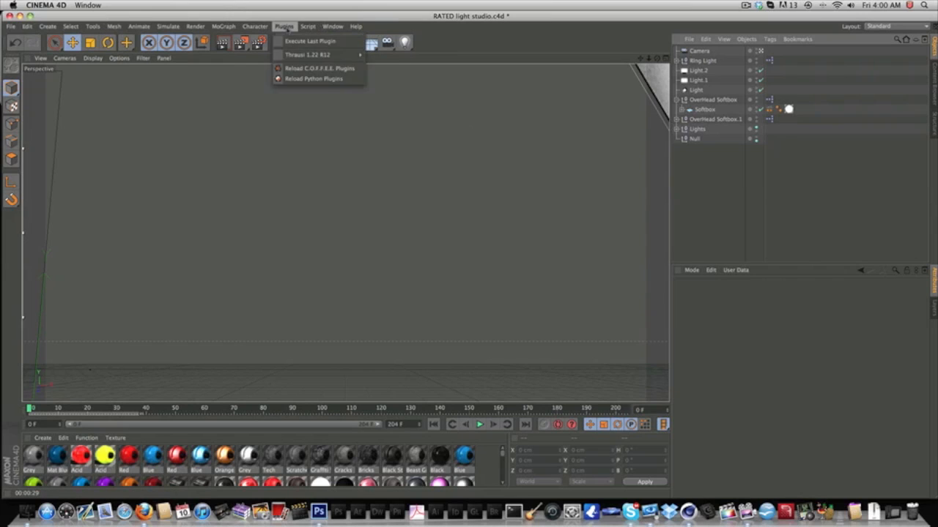
pyautogui.click(288, 27)
pyautogui.click(284, 27)
pyautogui.click(284, 27)
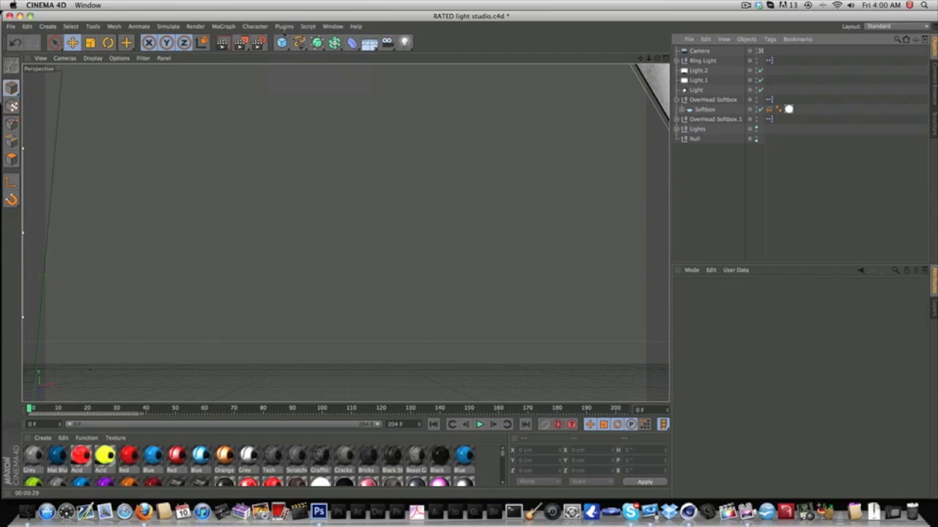
pyautogui.click(284, 27)
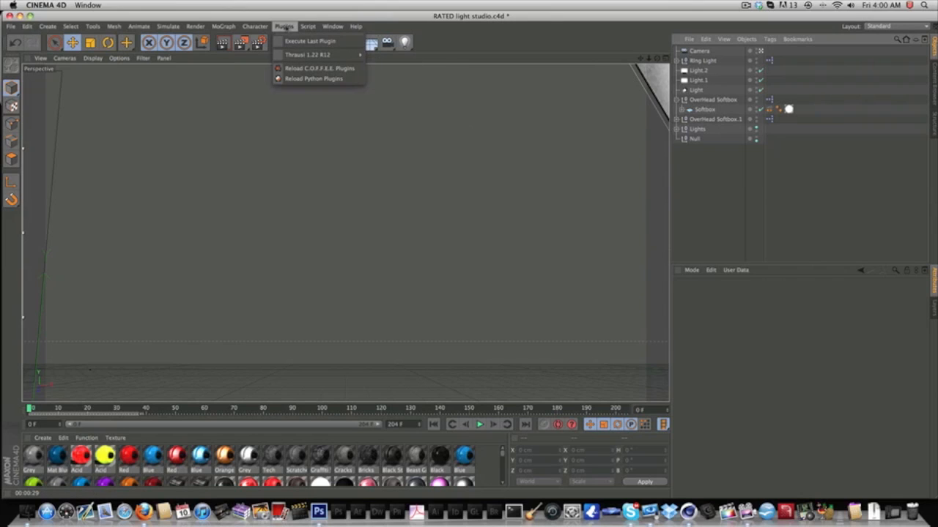
pyautogui.click(285, 27)
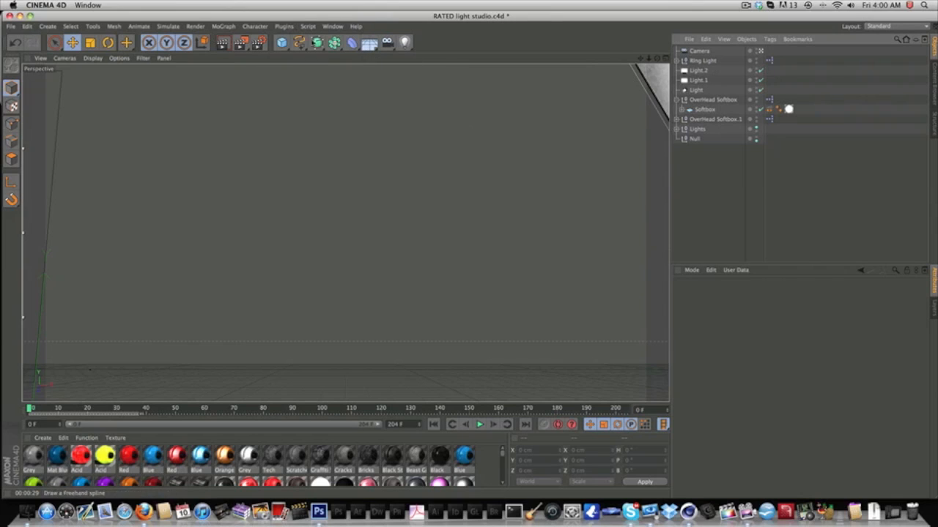
# Add a MoText object and move it into the camera's view, to about X 269 cm, Y 287 cm, Z -53 cm.
pyautogui.click(224, 26)
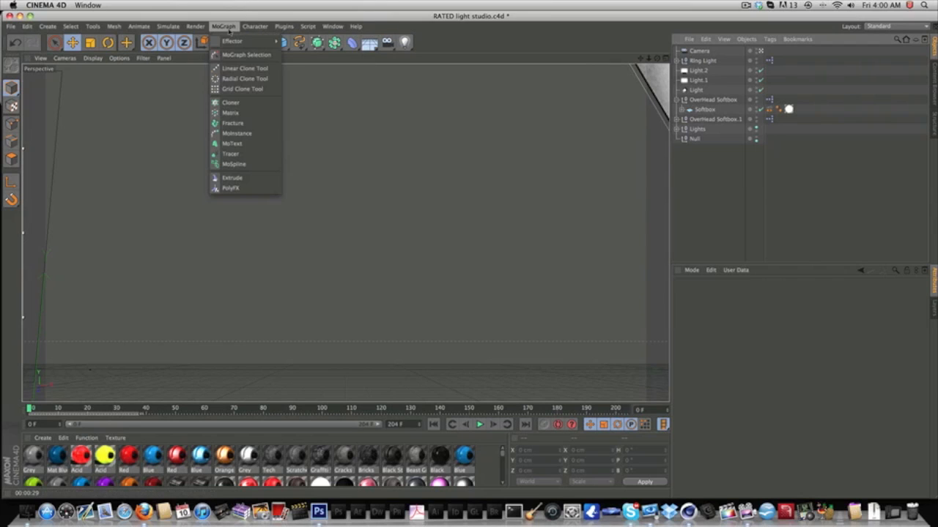
pyautogui.click(231, 143)
pyautogui.click(403, 139)
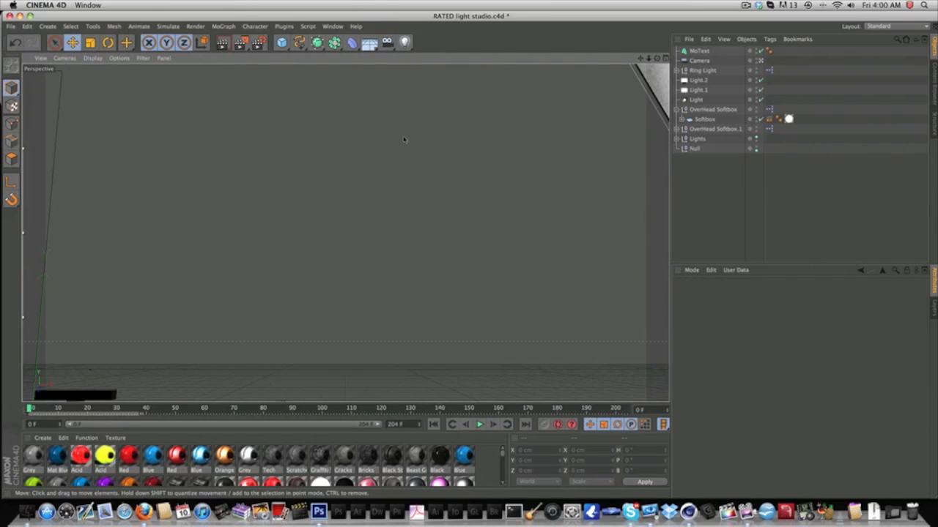
pyautogui.click(699, 51)
pyautogui.moveTo(350, 260); pyautogui.dragTo(519, 141)
pyautogui.moveTo(384, 270); pyautogui.dragTo(386, 207)
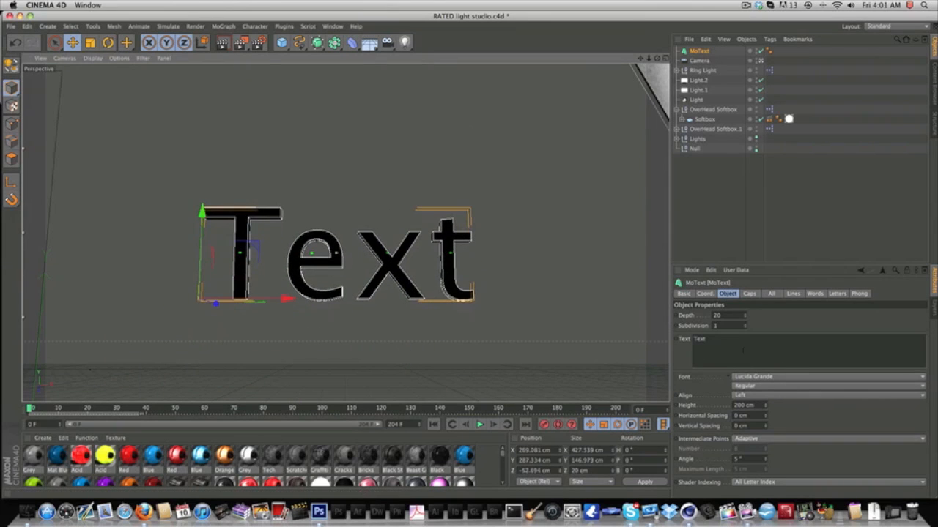
# Replace the MoText object's default wording with RATED.
pyautogui.moveTo(742, 350); pyautogui.dragTo(649, 339)
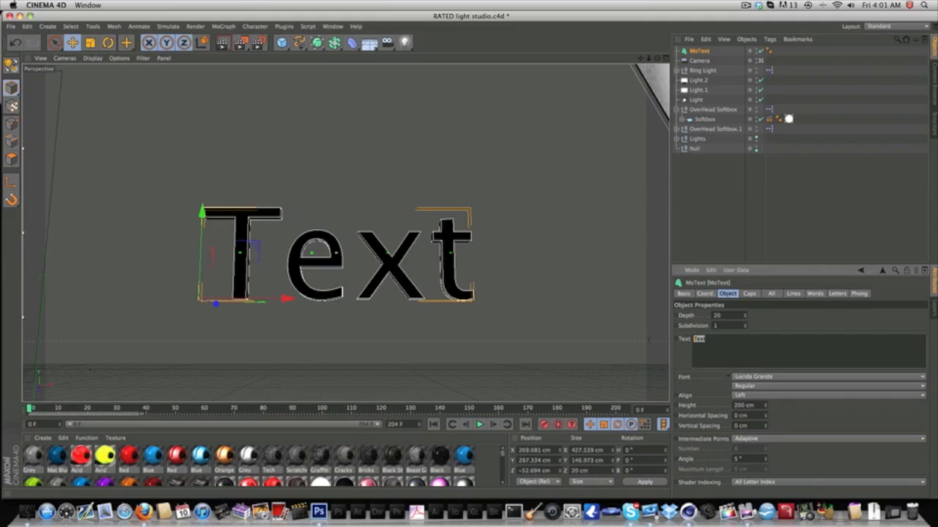
pyautogui.write('RATED')
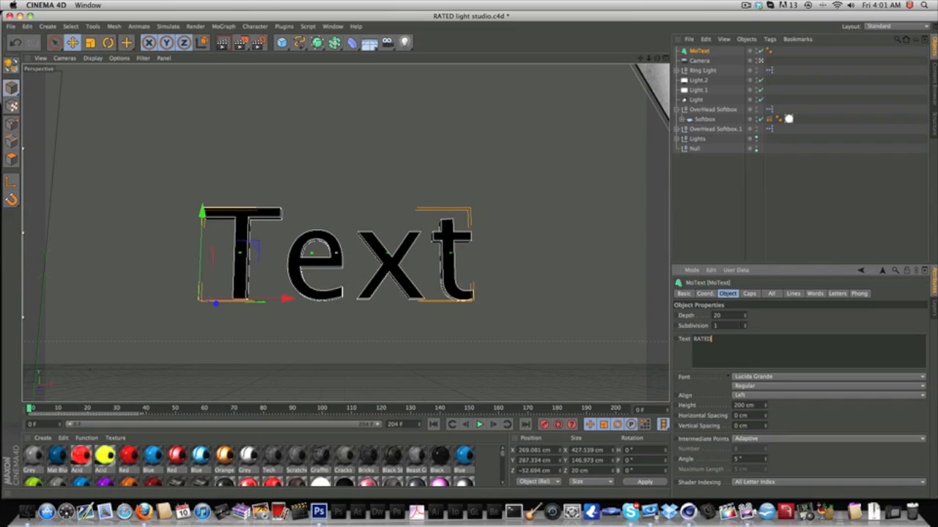
pyautogui.click(759, 323)
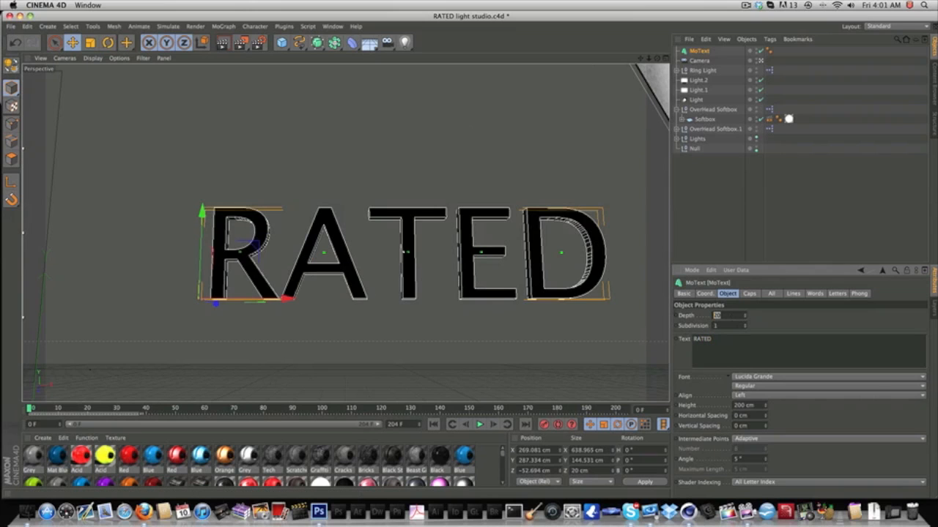
# Set the text's depth to 200 and move it to about X 169 cm, Y 268 cm to centre it in the view.
pyautogui.write('200')
pyautogui.press('Return')
pyautogui.moveTo(565, 289); pyautogui.dragTo(502, 288)
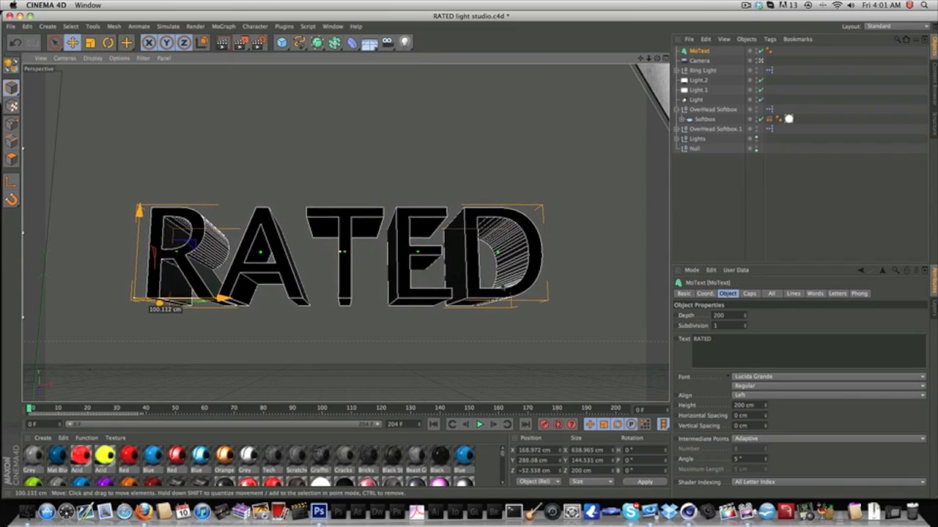
pyautogui.moveTo(159, 302); pyautogui.dragTo(160, 315)
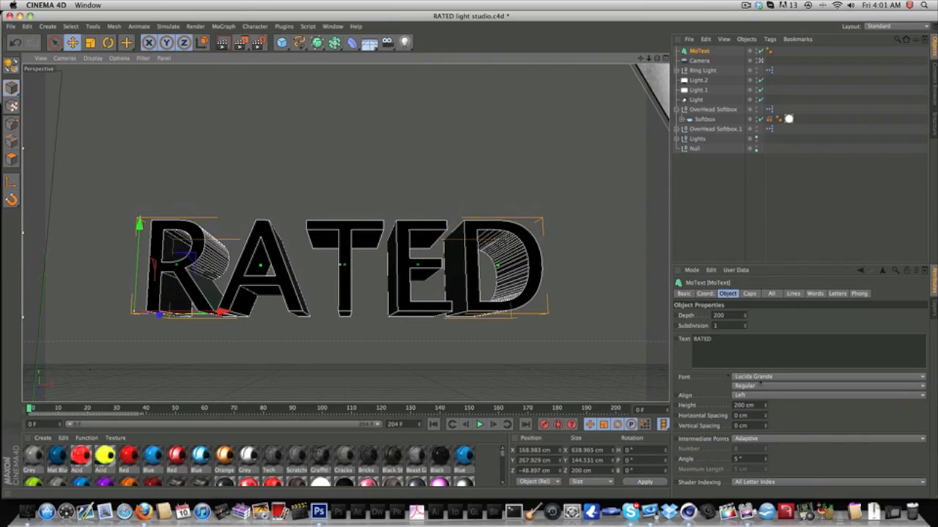
# Change the RATED text's font to FoughtKnight and nudge the text to about X 173 cm, Y 264 cm.
pyautogui.click(758, 377)
pyautogui.scroll(10, 772, 315)
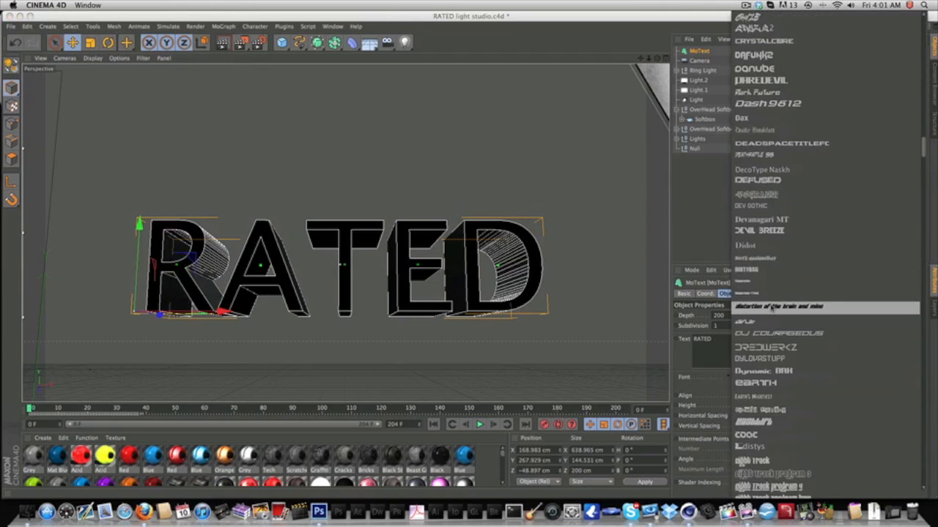
pyautogui.scroll(15, 771, 309)
pyautogui.scroll(-20, 771, 308)
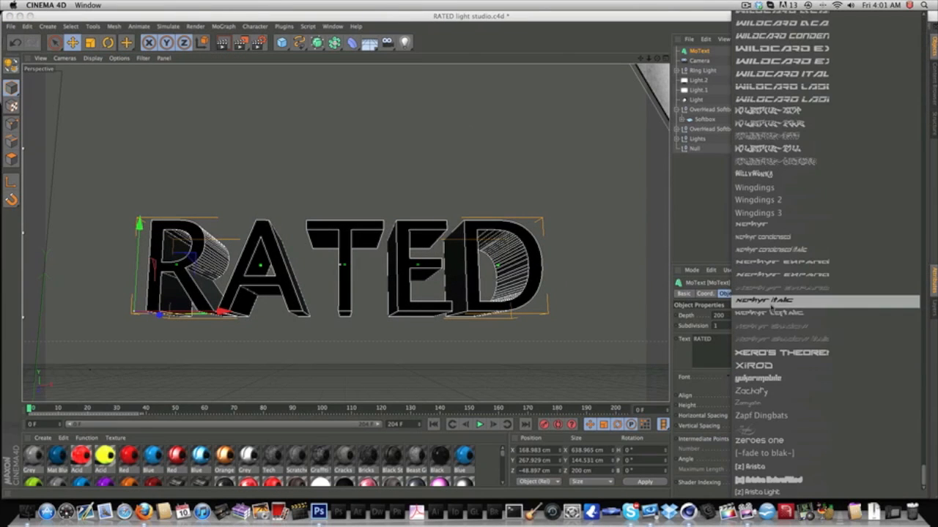
pyautogui.scroll(9, 766, 344)
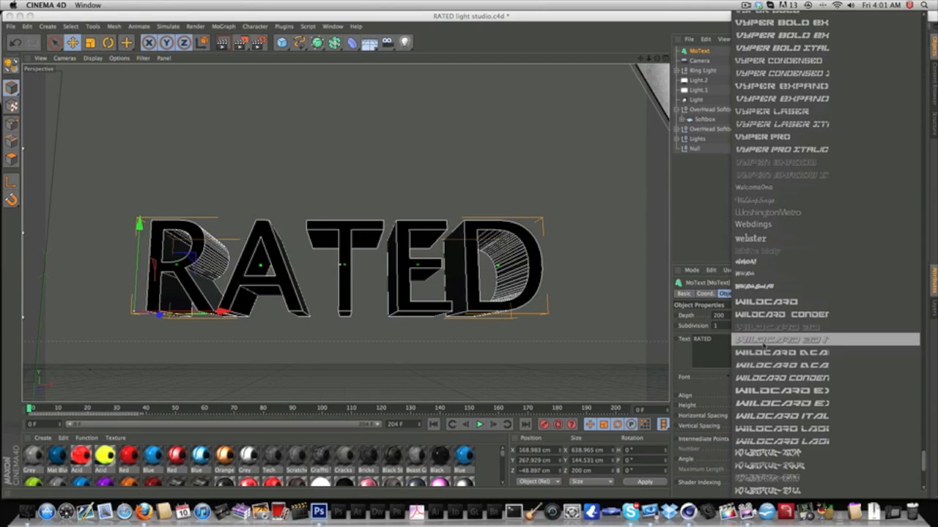
pyautogui.scroll(20, 765, 345)
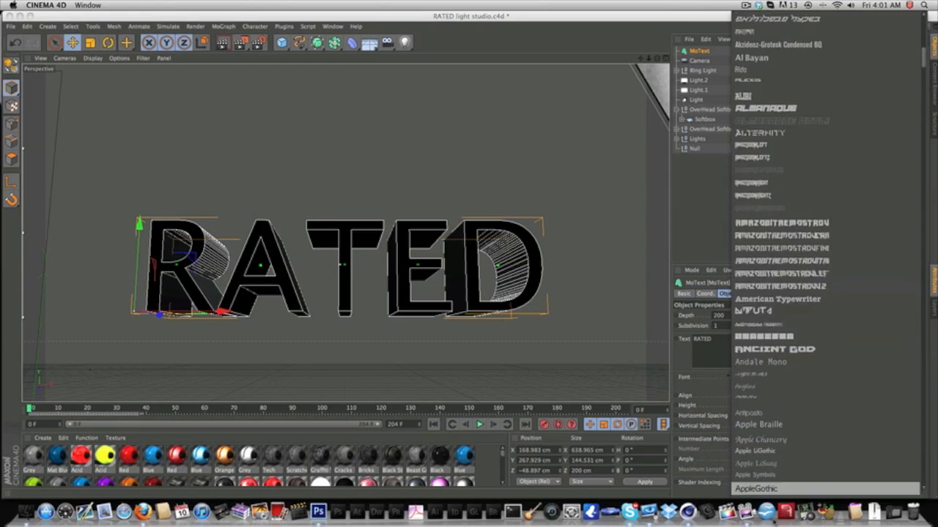
pyautogui.scroll(-20, 765, 476)
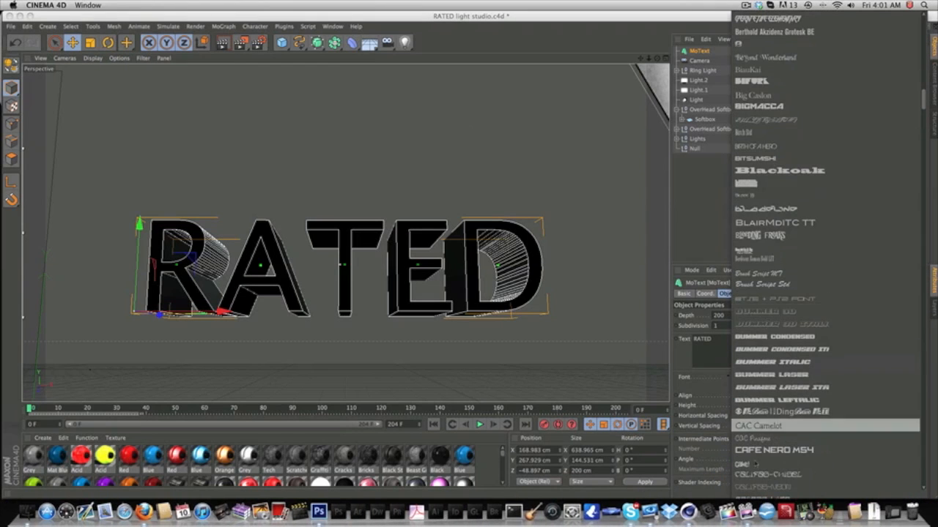
pyautogui.scroll(-20, 755, 463)
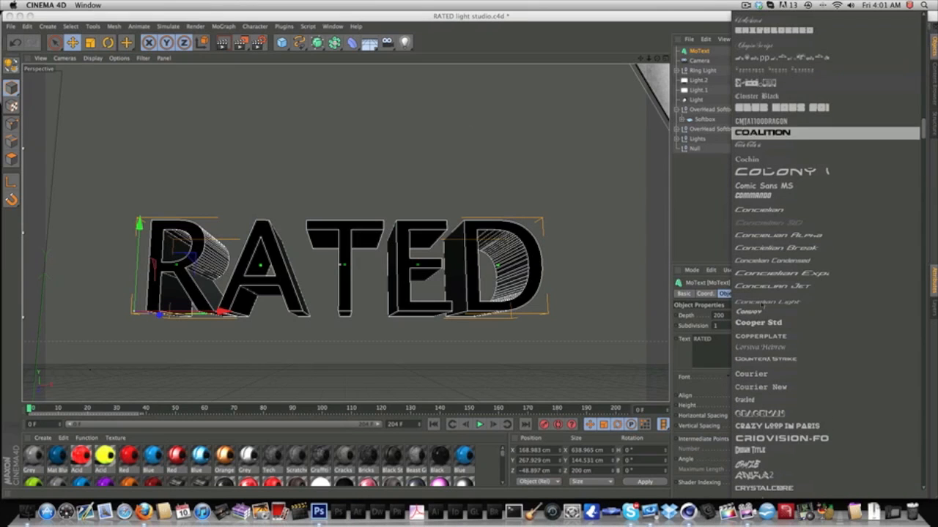
pyautogui.scroll(-20, 754, 476)
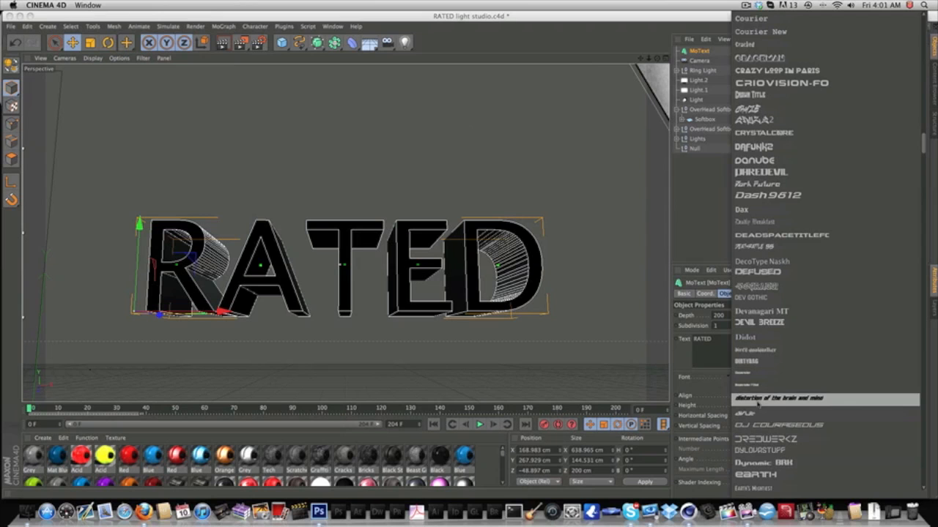
pyautogui.scroll(-15, 761, 395)
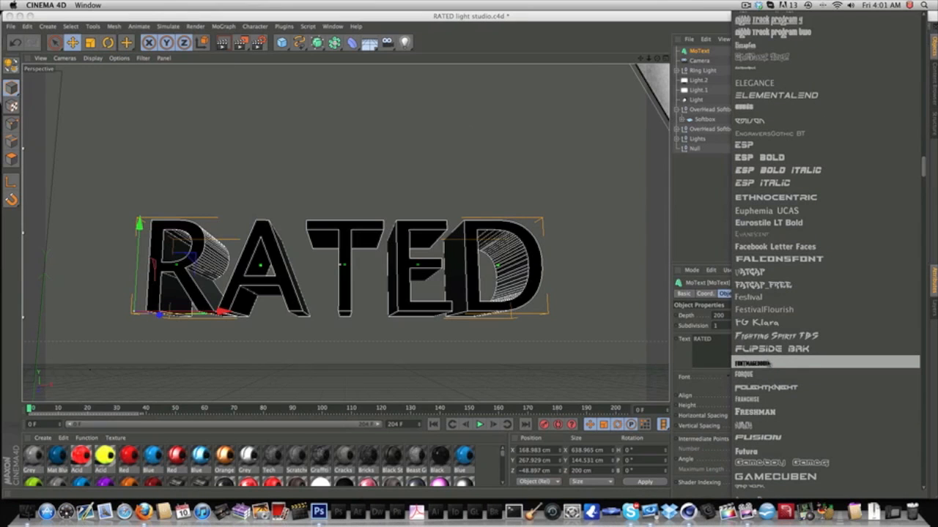
pyautogui.click(767, 389)
pyautogui.moveTo(540, 290); pyautogui.dragTo(542, 292)
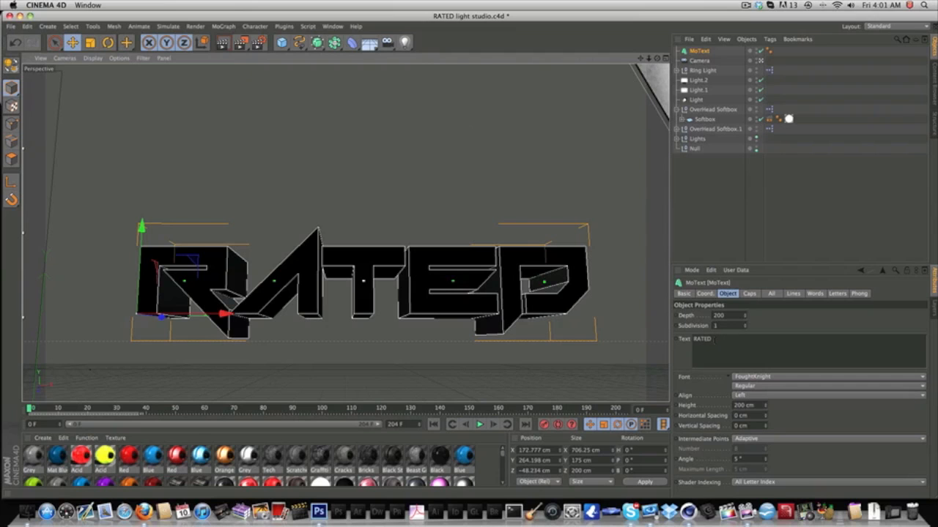
# Change the MoText font to Planet Kosmos and move the text to about X 113 cm, Y 254 cm, Z -46 cm.
pyautogui.click(768, 377)
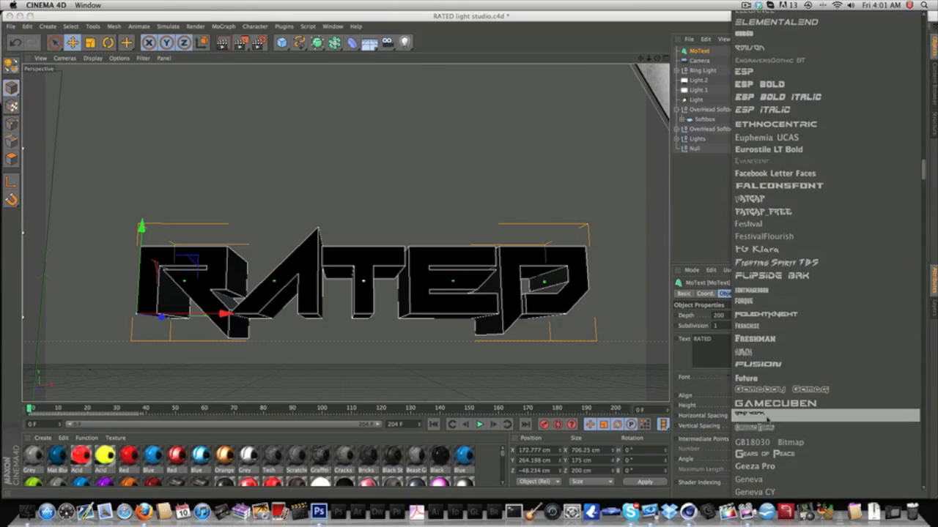
pyautogui.click(767, 416)
pyautogui.click(763, 377)
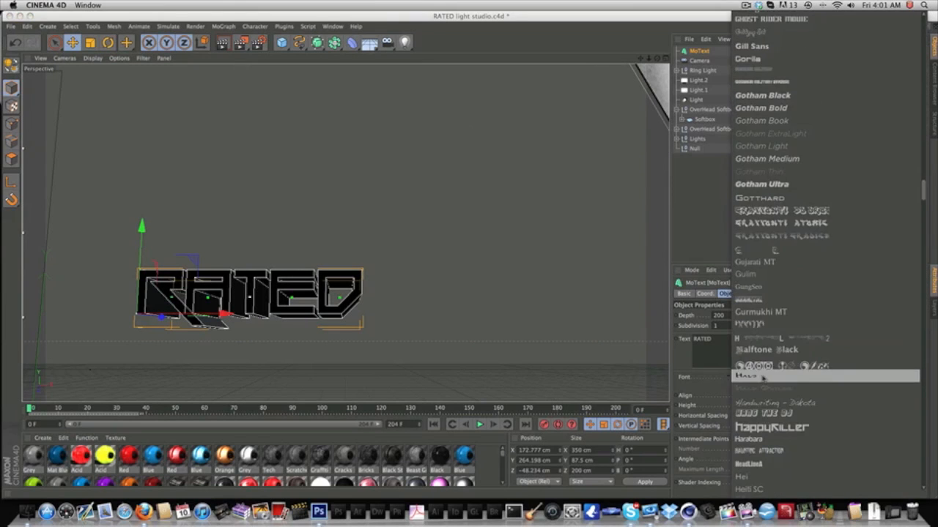
pyautogui.scroll(-15, 764, 377)
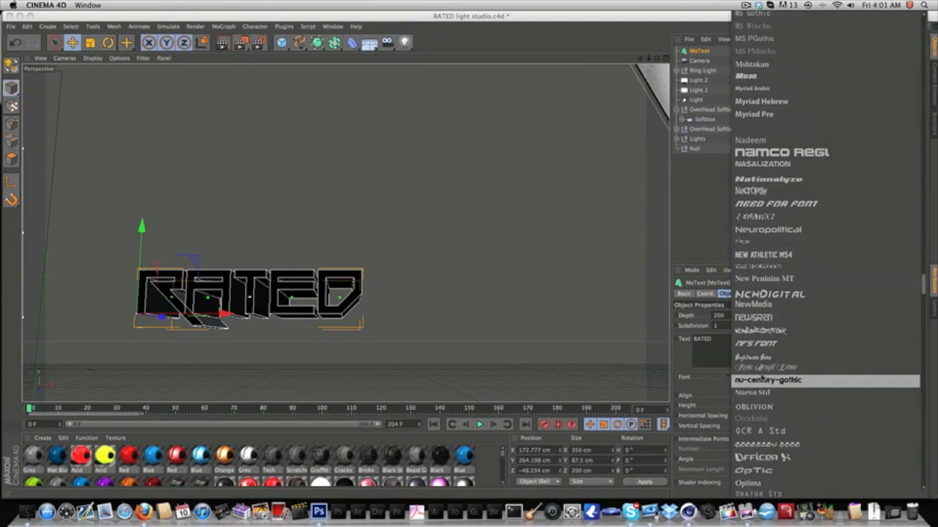
pyautogui.scroll(-8, 761, 378)
pyautogui.scroll(-8, 755, 490)
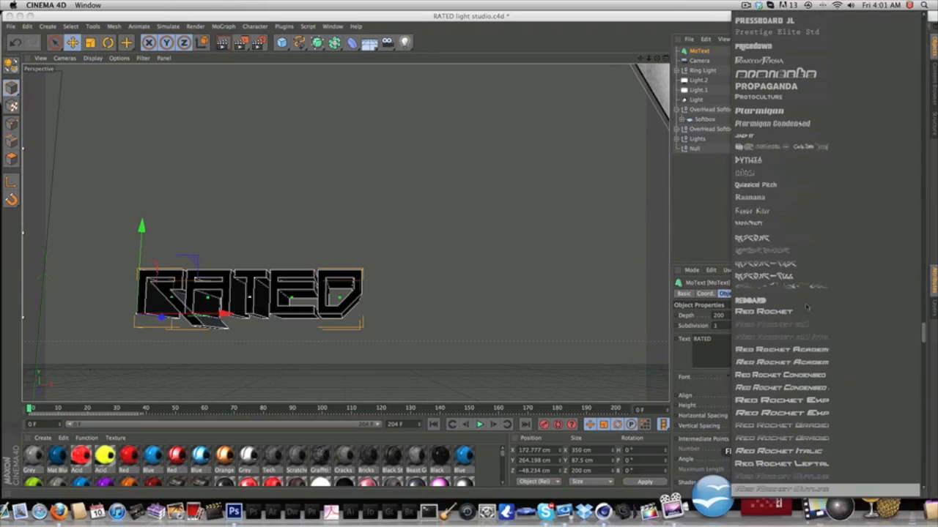
pyautogui.scroll(9, 791, 15)
pyautogui.scroll(10, 781, 264)
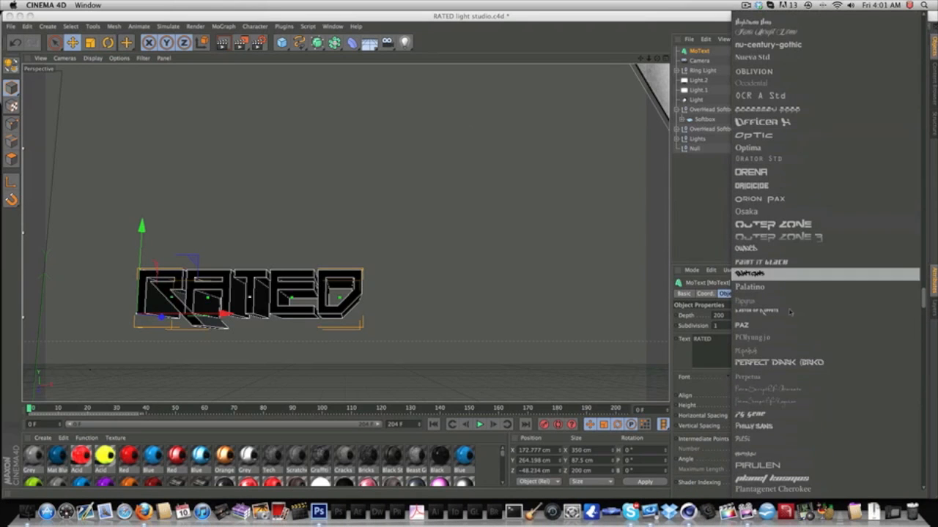
pyautogui.click(762, 476)
pyautogui.moveTo(432, 344); pyautogui.dragTo(394, 350)
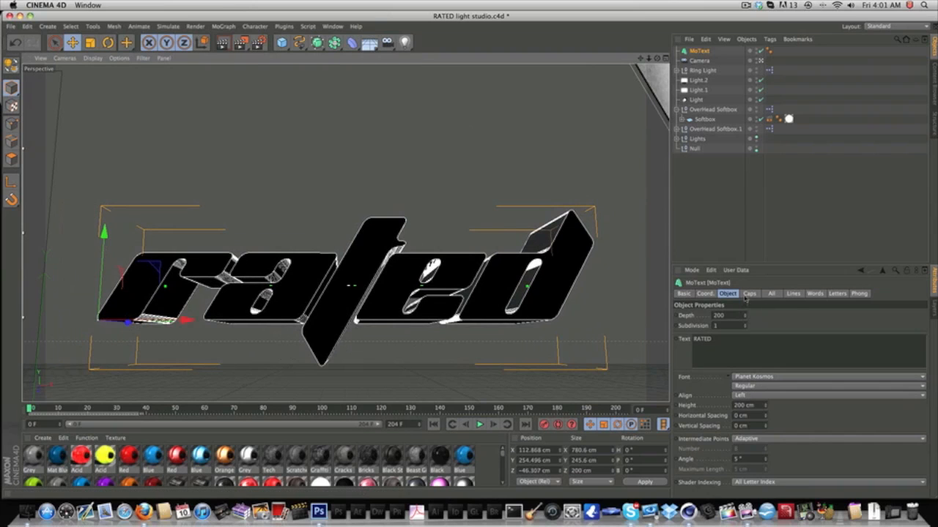
# Set both the start and end caps of the text to Fillet Cap.
pyautogui.click(747, 294)
pyautogui.click(742, 315)
pyautogui.click(744, 355)
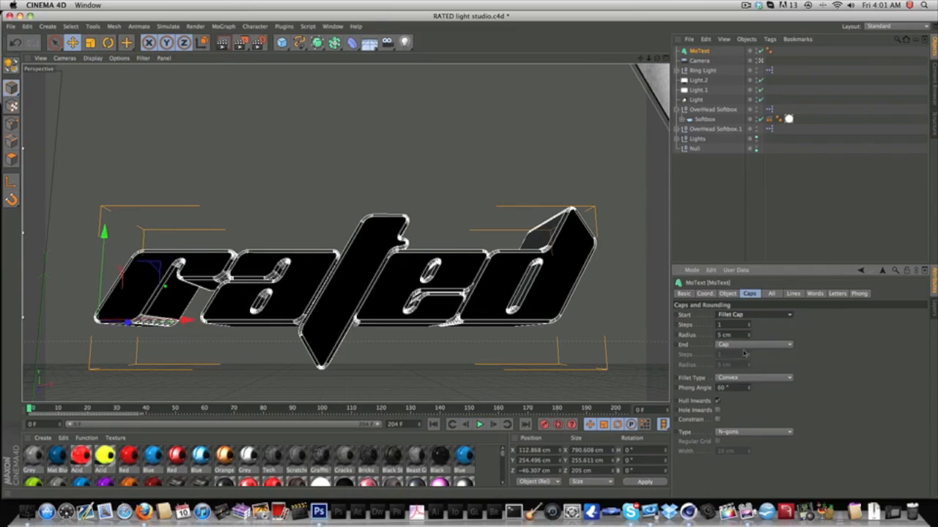
pyautogui.click(744, 344)
pyautogui.click(741, 383)
# Set the start and end fillet radii to 1 cm and nudge the text to about X 111 cm.
pyautogui.doubleClick(735, 335)
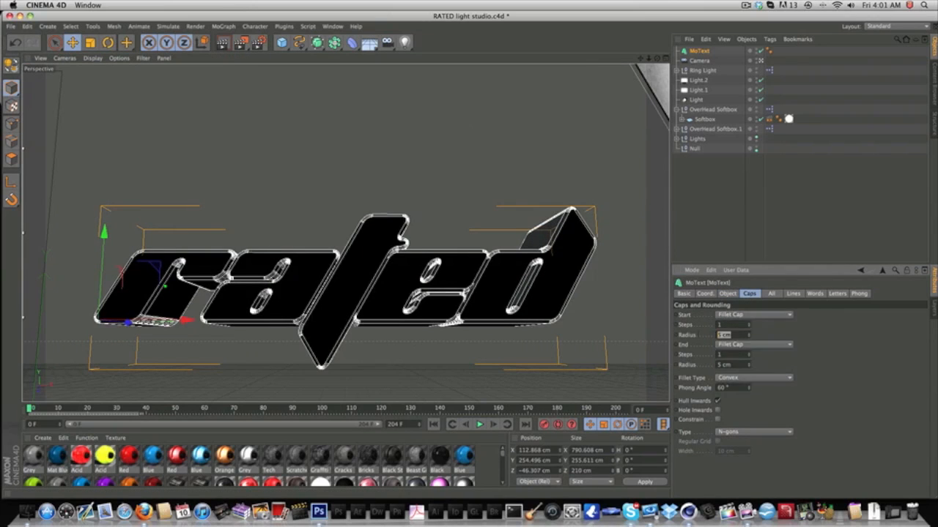
pyautogui.write('3')
pyautogui.doubleClick(734, 364)
pyautogui.write('1')
pyautogui.press('Return')
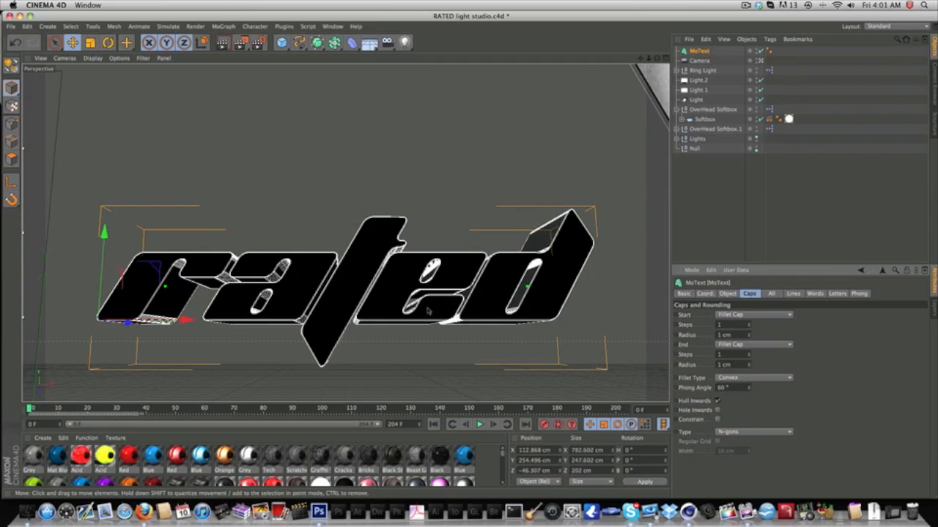
pyautogui.moveTo(428, 311); pyautogui.dragTo(427, 311)
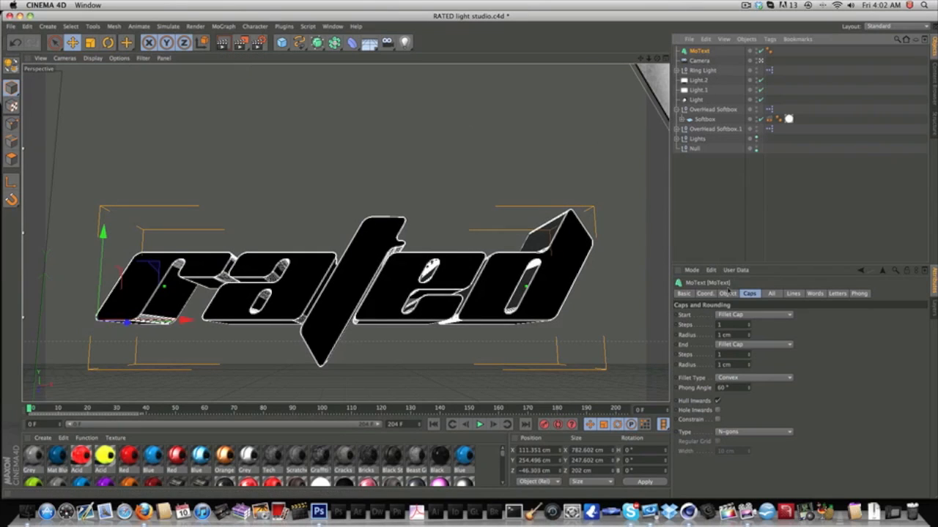
pyautogui.click(727, 293)
pyautogui.click(749, 294)
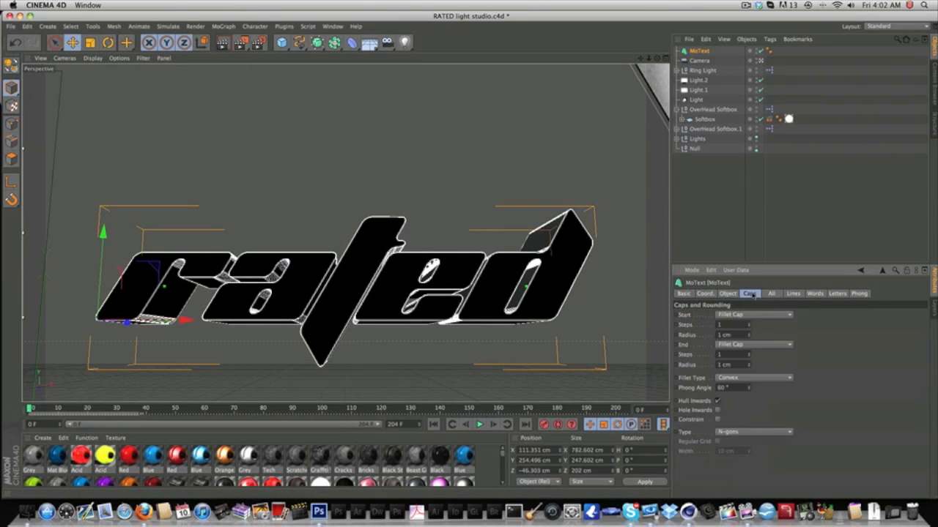
pyautogui.click(728, 294)
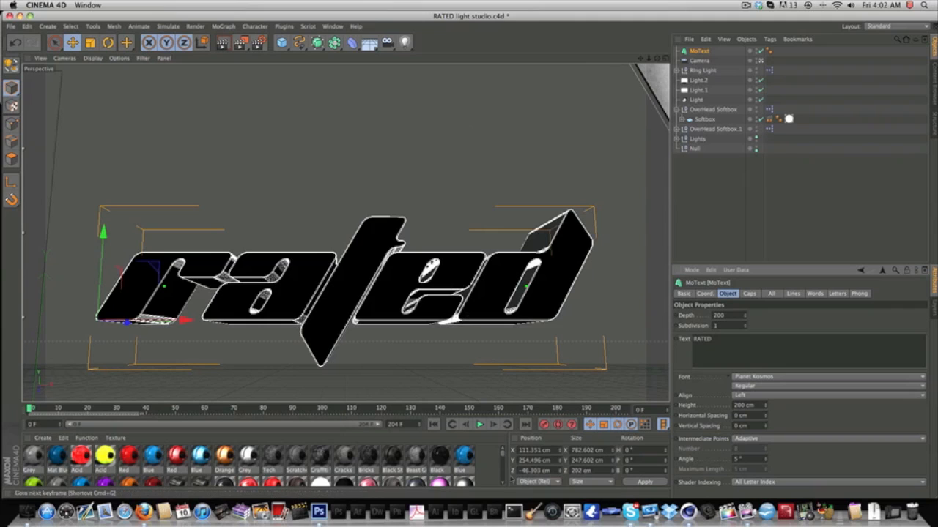
# Apply the black Mat.7 material at the end of the material list to the MoText object.
pyautogui.moveTo(503, 452); pyautogui.dragTo(502, 489)
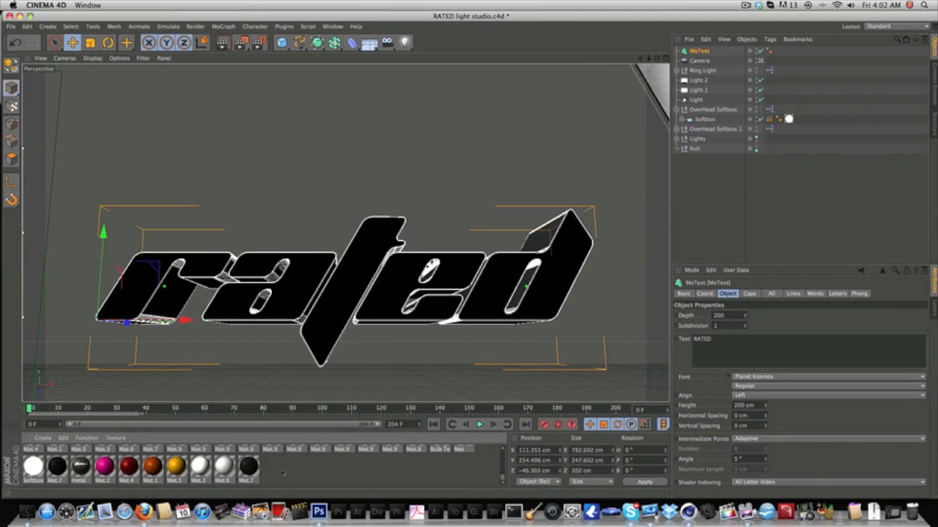
pyautogui.moveTo(247, 465); pyautogui.dragTo(700, 51)
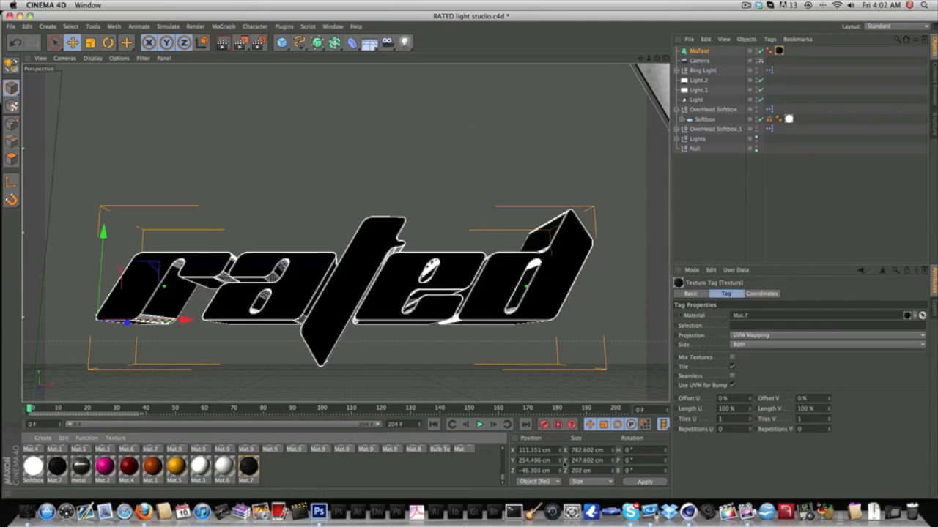
pyautogui.moveTo(504, 480); pyautogui.dragTo(504, 454)
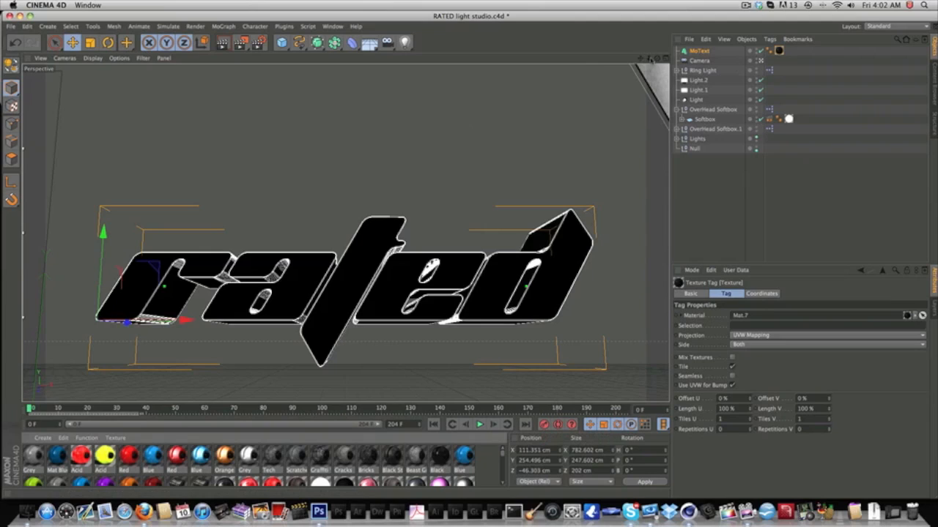
# Add a sphere and place it behind the text at about X 227 cm, Y 307 cm, Z 359 cm.
pyautogui.moveTo(657, 59); pyautogui.dragTo(802, 76)
pyautogui.moveTo(648, 59); pyautogui.dragTo(735, 25)
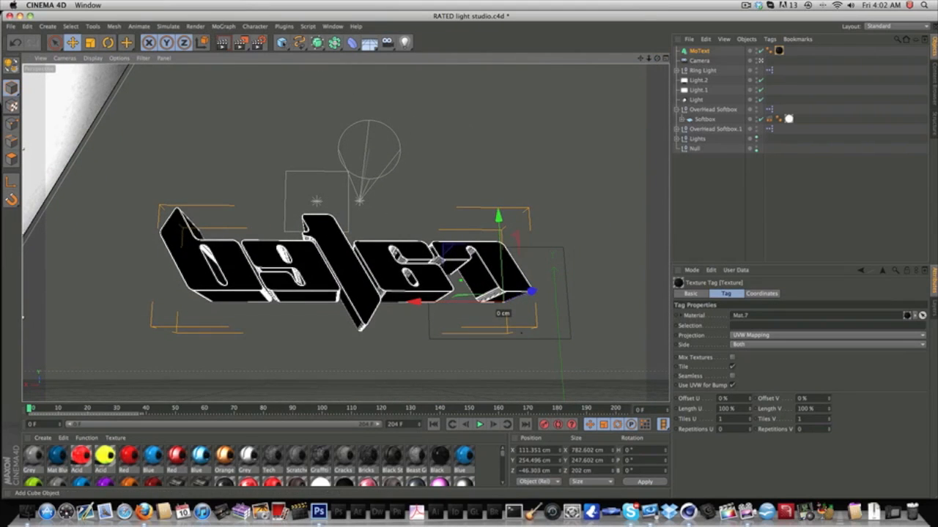
pyautogui.moveTo(281, 42); pyautogui.dragTo(479, 69)
pyautogui.moveTo(573, 390); pyautogui.dragTo(490, 251)
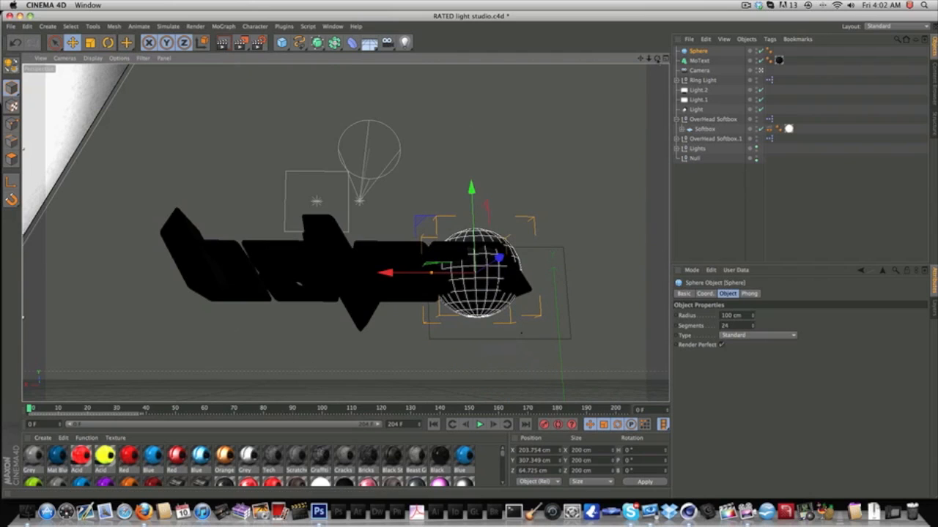
pyautogui.moveTo(657, 58); pyautogui.dragTo(689, 87)
pyautogui.moveTo(507, 268); pyautogui.dragTo(581, 287)
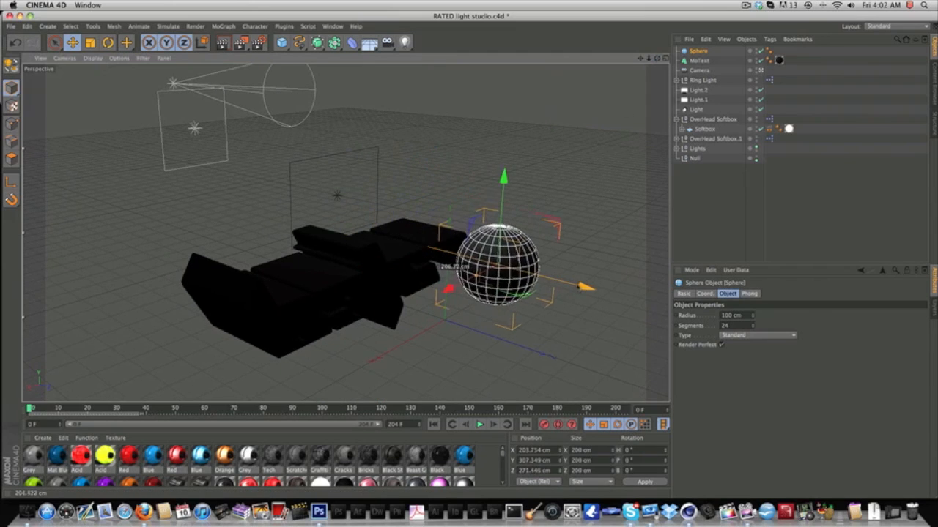
pyautogui.moveTo(447, 288); pyautogui.dragTo(440, 291)
pyautogui.moveTo(657, 58); pyautogui.dragTo(568, 46)
pyautogui.moveTo(486, 334); pyautogui.dragTo(494, 352)
# Paste two copies of the sphere and space them along the X axis at about X 516 cm and X 802 cm.
pyautogui.press('super+v')
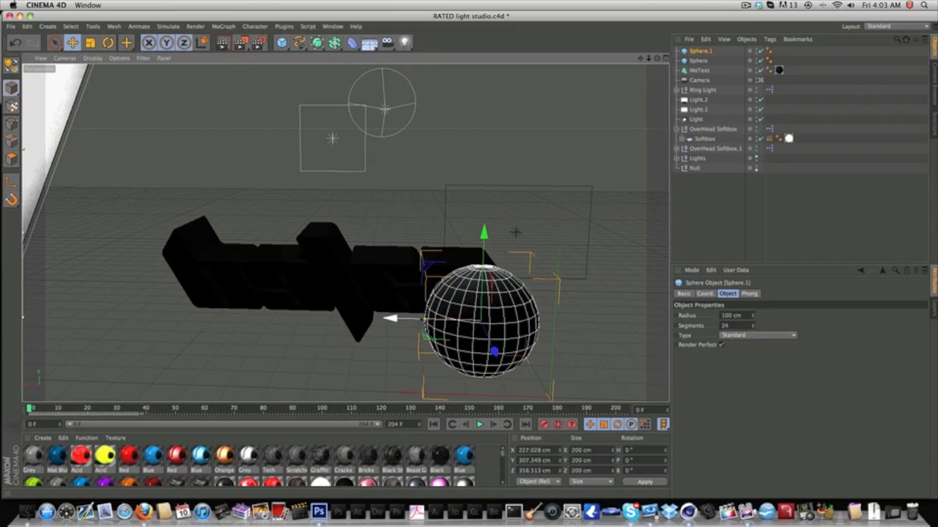
pyautogui.moveTo(388, 319); pyautogui.dragTo(228, 315)
pyautogui.press('super+v')
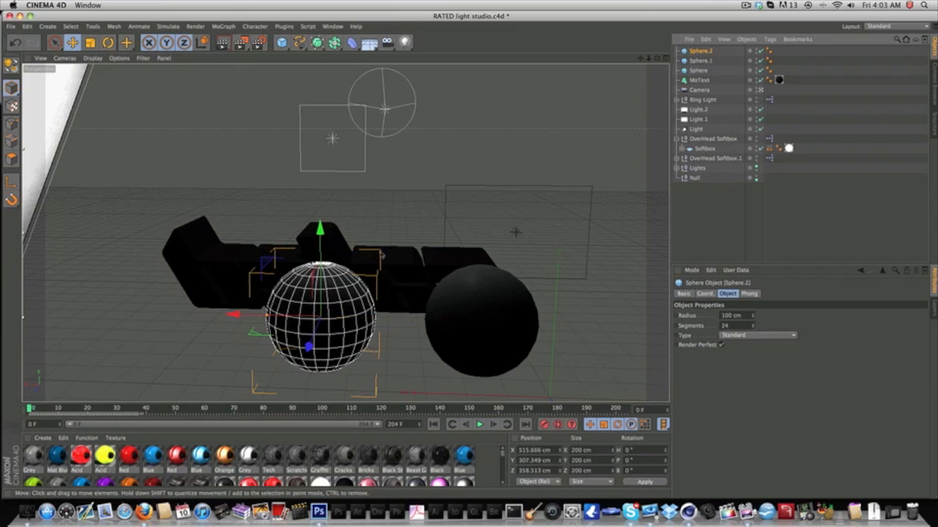
pyautogui.moveTo(245, 315); pyautogui.dragTo(92, 315)
# Nudge the middle sphere to about X 509 cm to even out the row.
pyautogui.click(701, 70)
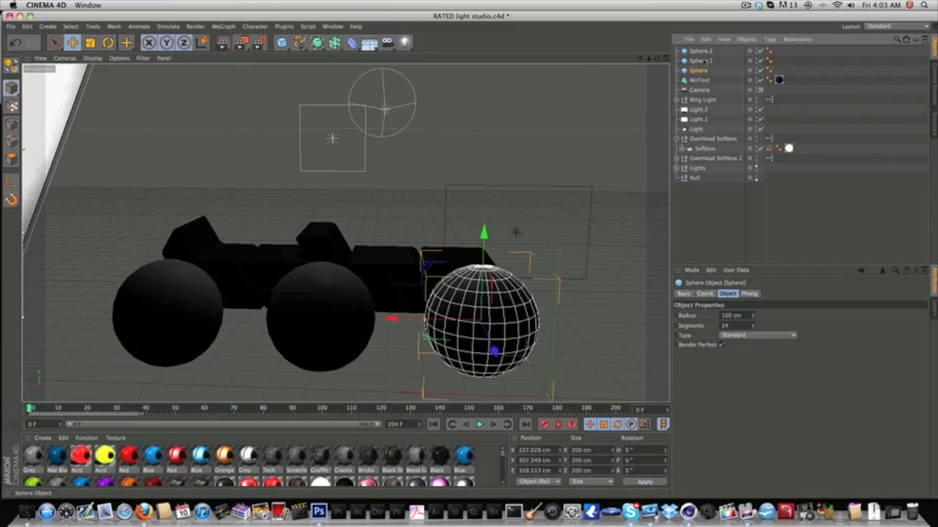
pyautogui.keyDown('shift'); pyautogui.click(702, 51); pyautogui.keyUp('shift')
pyautogui.click(701, 61)
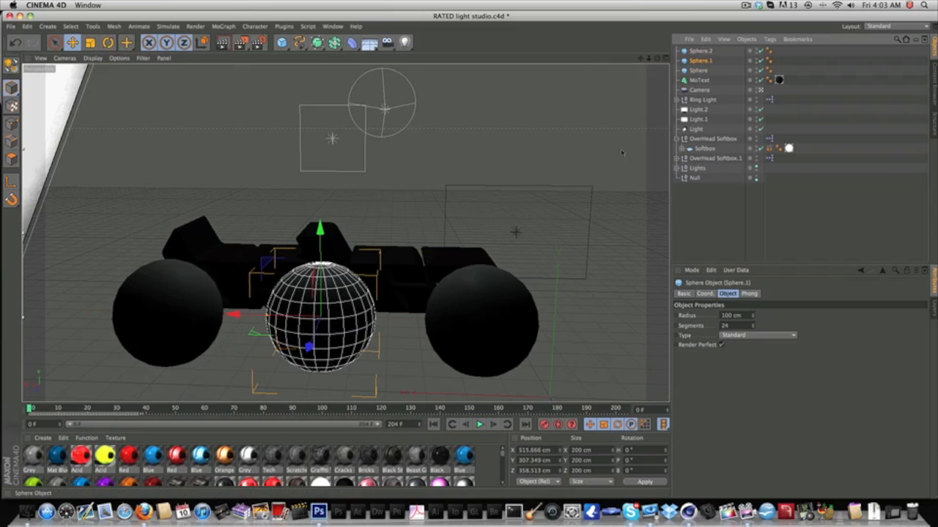
pyautogui.moveTo(233, 315); pyautogui.dragTo(238, 315)
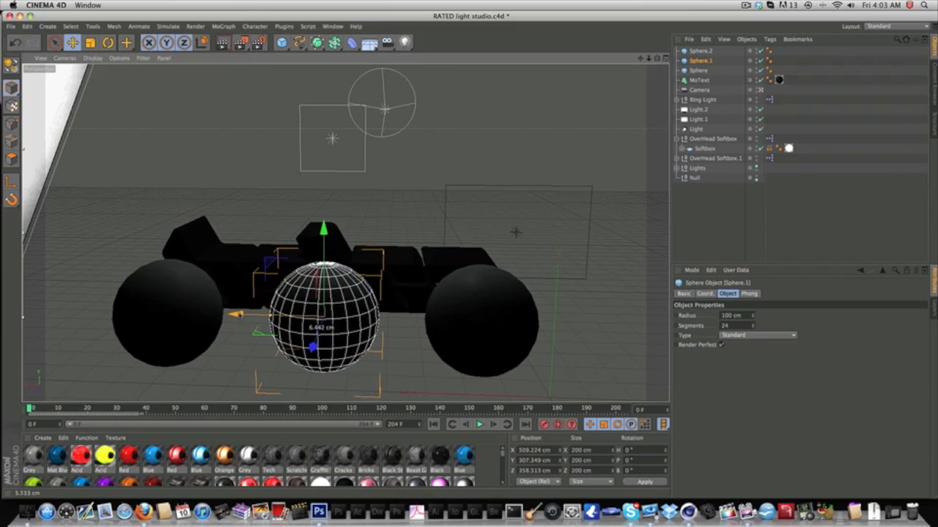
# Restore the camera view at frame 0 and move the first sphere further outward in the negative X direction.
pyautogui.click(699, 70)
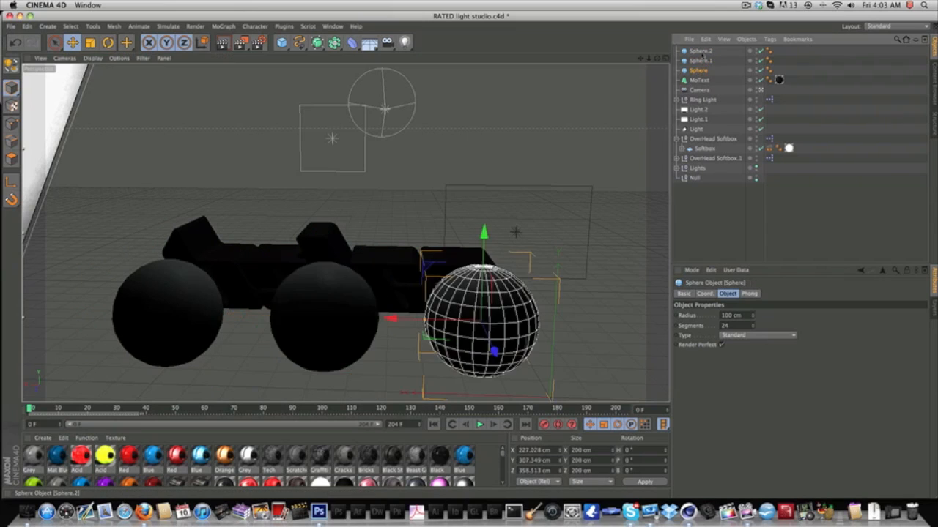
pyautogui.keyDown('shift'); pyautogui.click(701, 51); pyautogui.keyUp('shift')
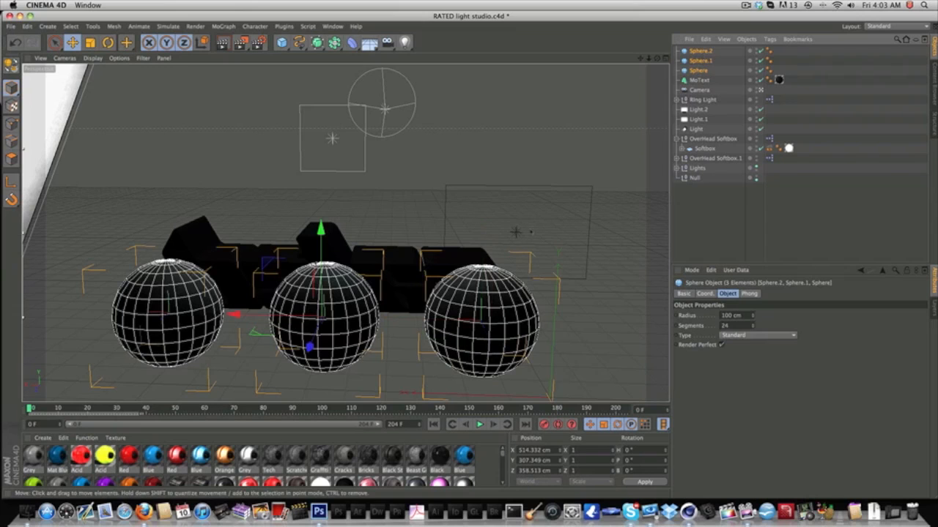
pyautogui.click(293, 408)
pyautogui.moveTo(293, 408); pyautogui.dragTo(5, 386)
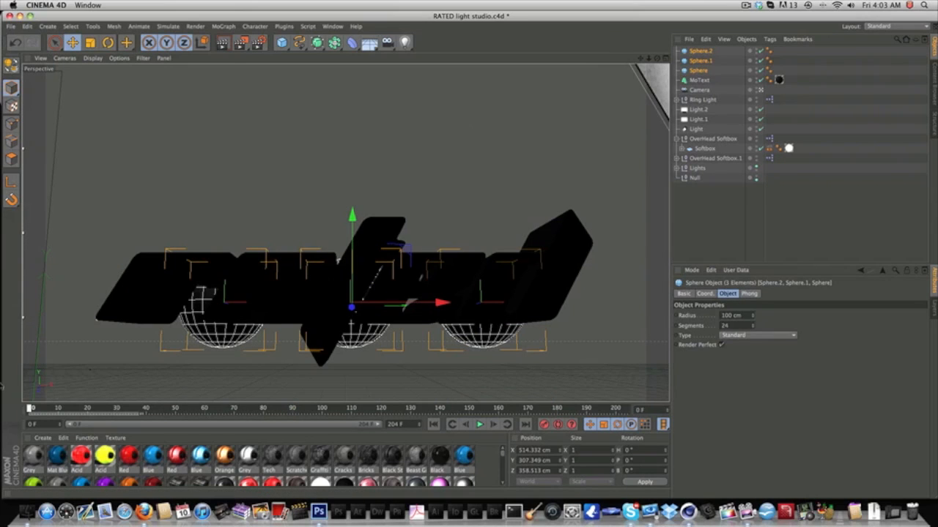
pyautogui.click(699, 70)
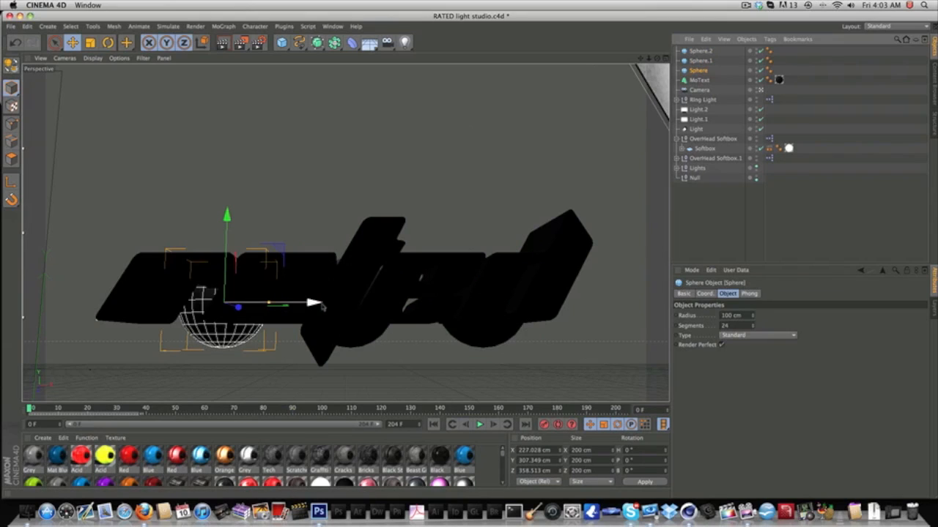
pyautogui.moveTo(313, 304); pyautogui.dragTo(289, 309)
# Add a Compositing tag to all three spheres and turn off Seen by Camera.
pyautogui.click(701, 51)
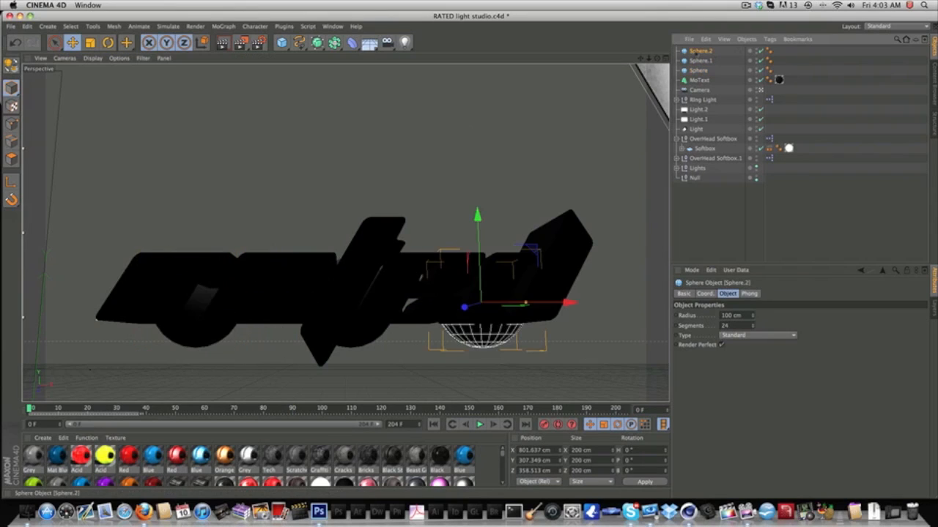
pyautogui.keyDown('shift'); pyautogui.click(699, 69); pyautogui.keyUp('shift')
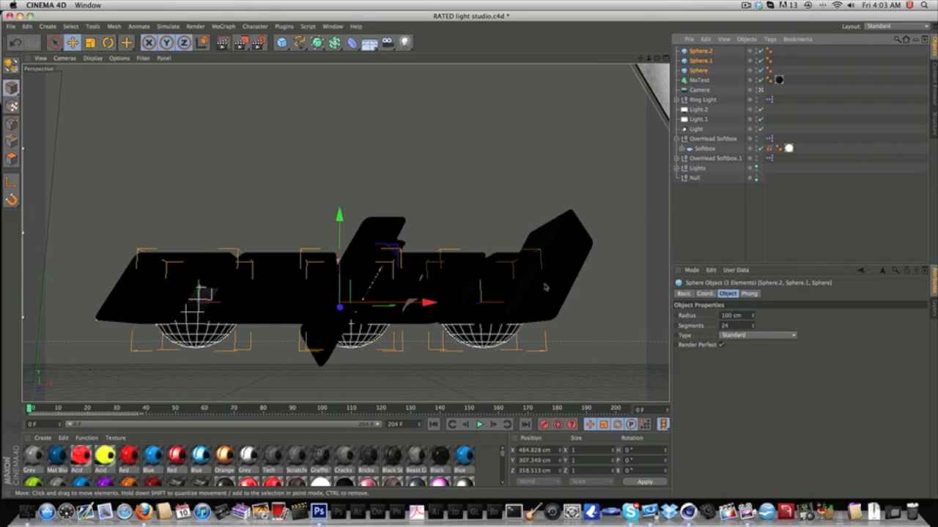
pyautogui.rightClick(699, 58)
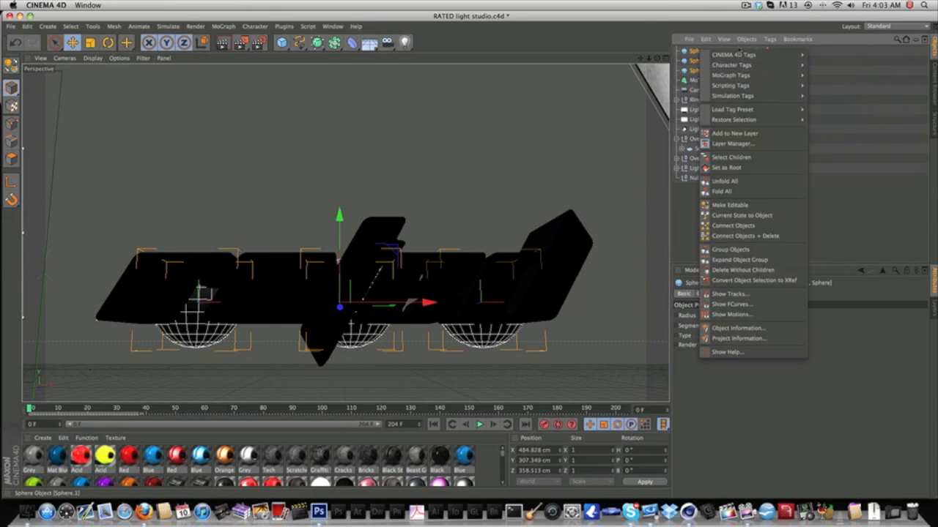
pyautogui.moveTo(769, 57)
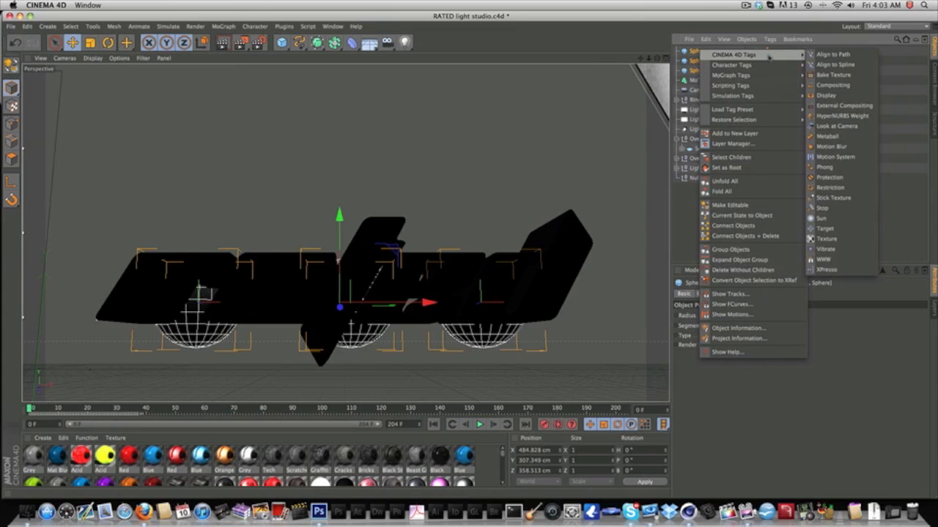
pyautogui.click(832, 85)
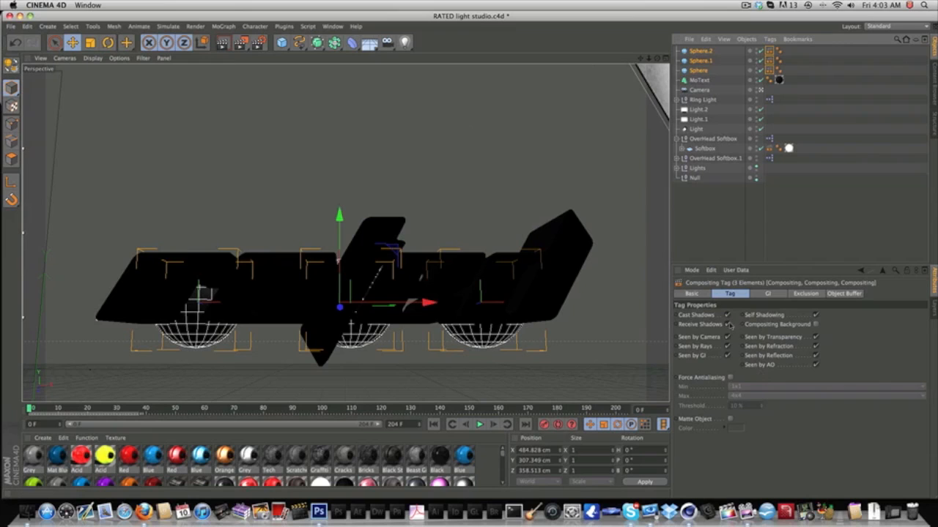
pyautogui.click(728, 337)
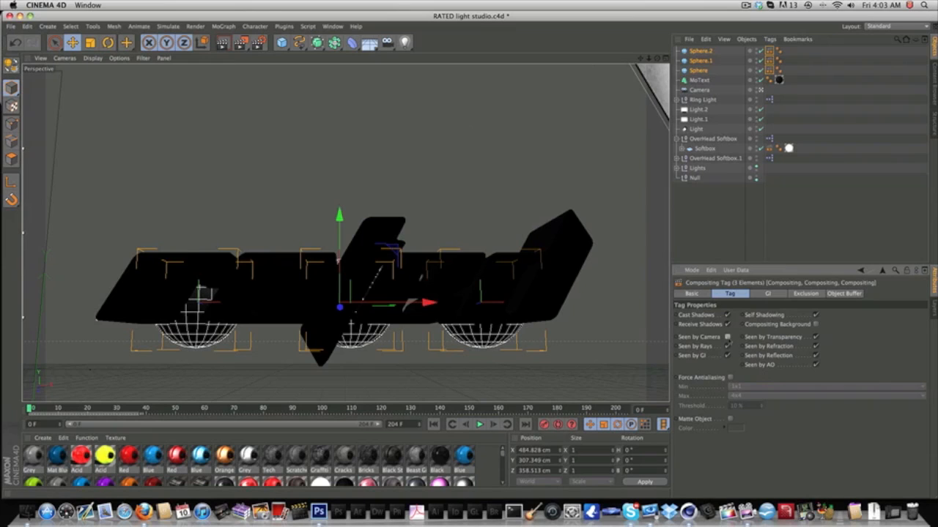
# Render a preview of the RATED text in the viewport, continuing past the texture error.
pyautogui.click(699, 51)
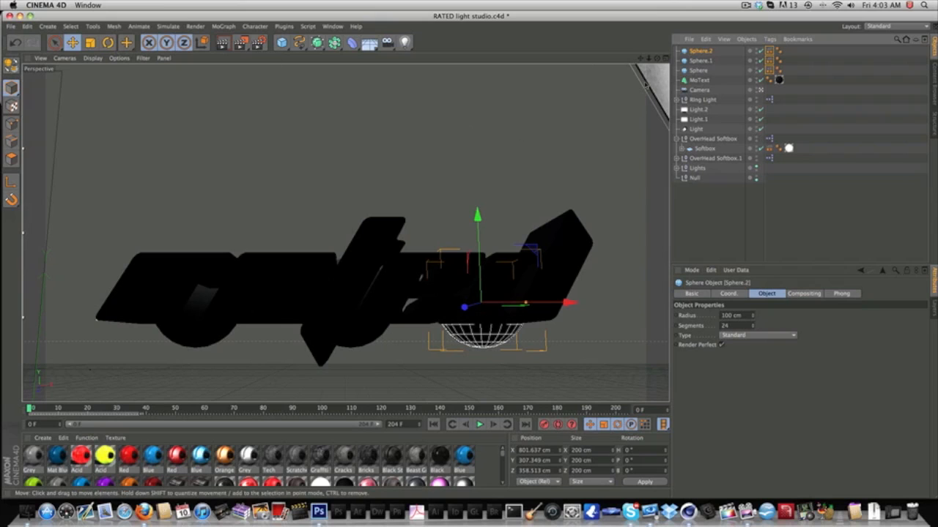
pyautogui.click(219, 45)
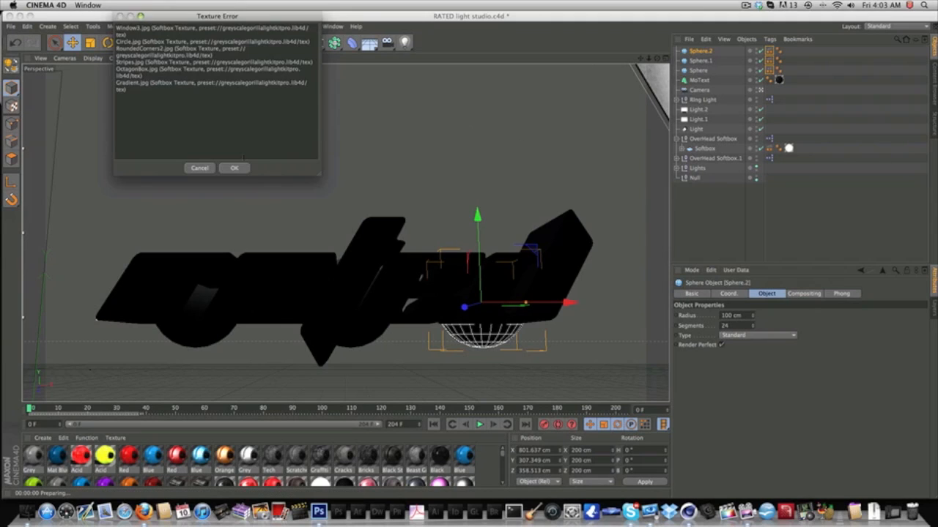
pyautogui.click(236, 169)
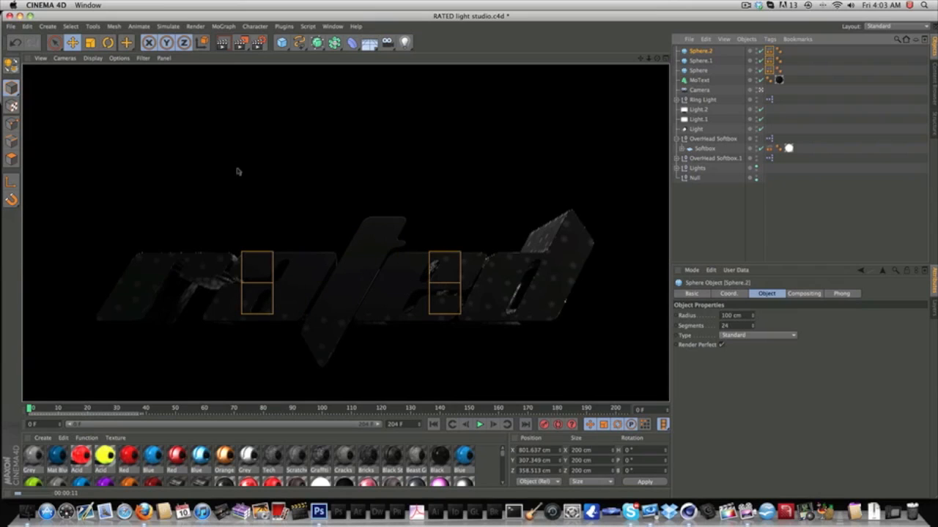
pyautogui.click(701, 52)
# Break the MoText object into 25 random pieces with the Thrausi plugin.
pyautogui.click(699, 80)
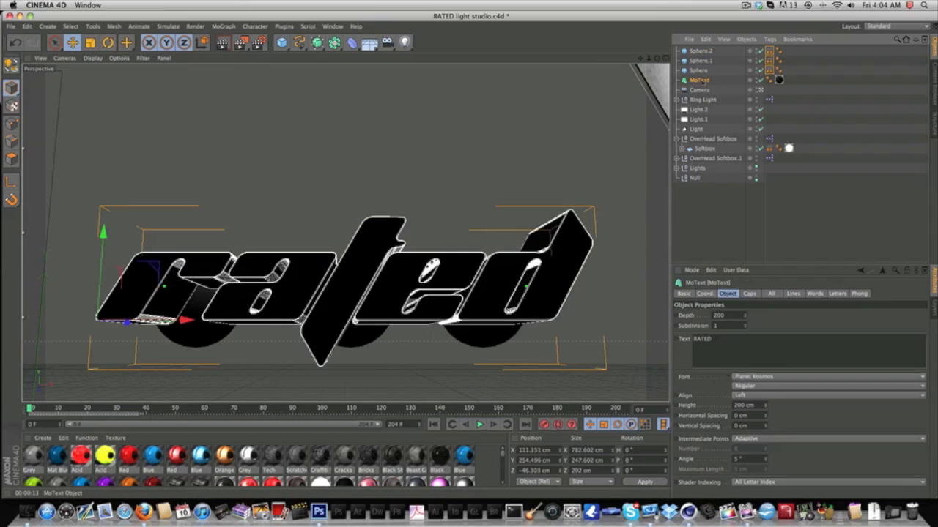
pyautogui.click(283, 26)
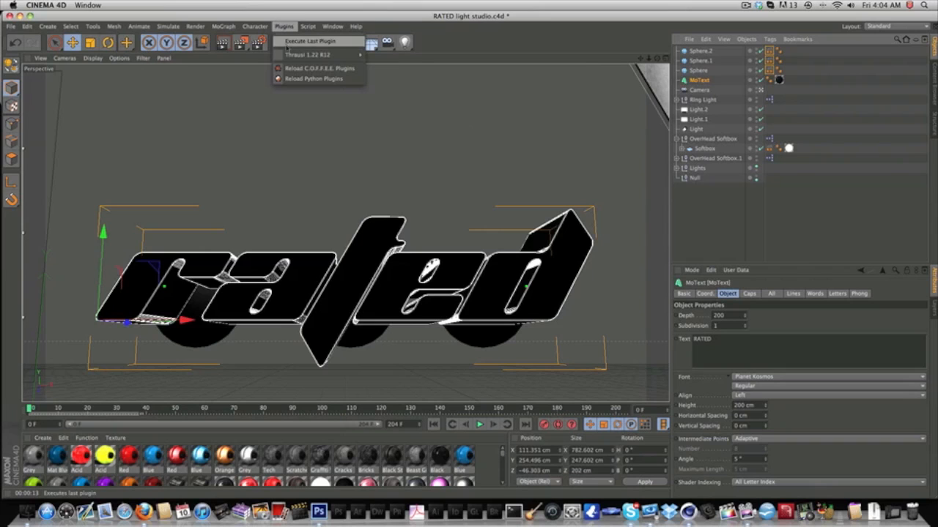
pyautogui.moveTo(288, 57)
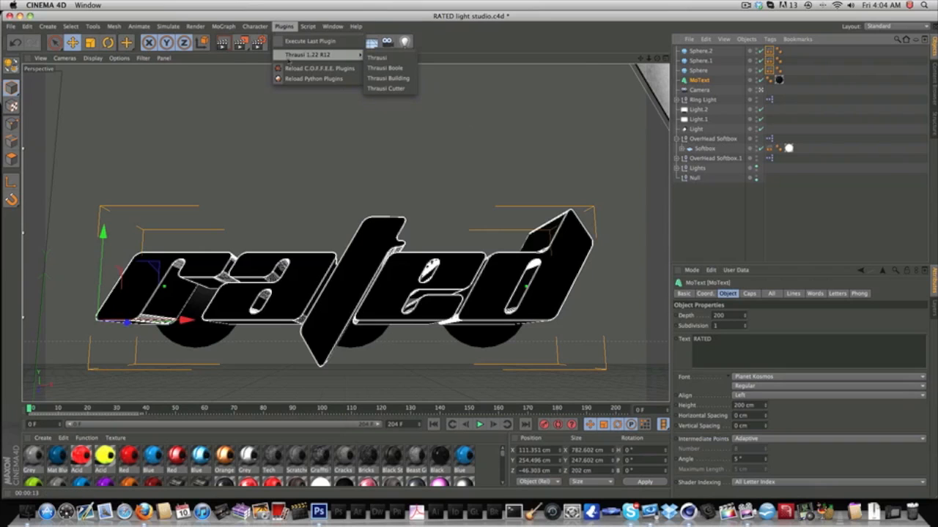
pyautogui.click(399, 61)
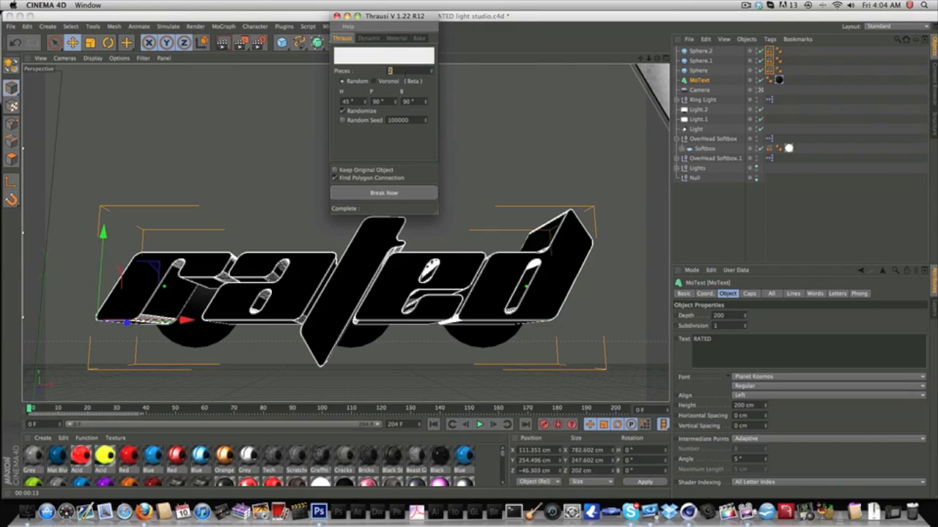
pyautogui.moveTo(405, 73); pyautogui.dragTo(376, 73)
pyautogui.write('25')
pyautogui.click(362, 147)
pyautogui.click(364, 195)
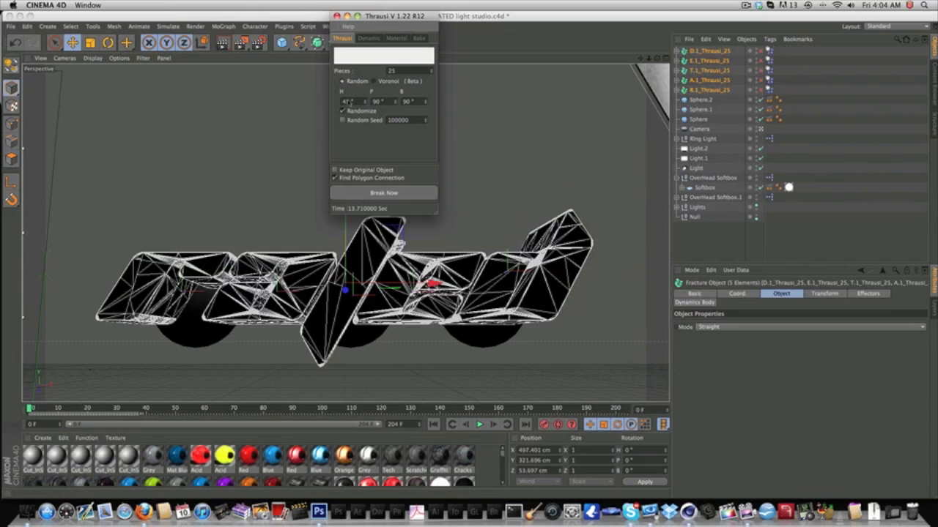
pyautogui.click(336, 15)
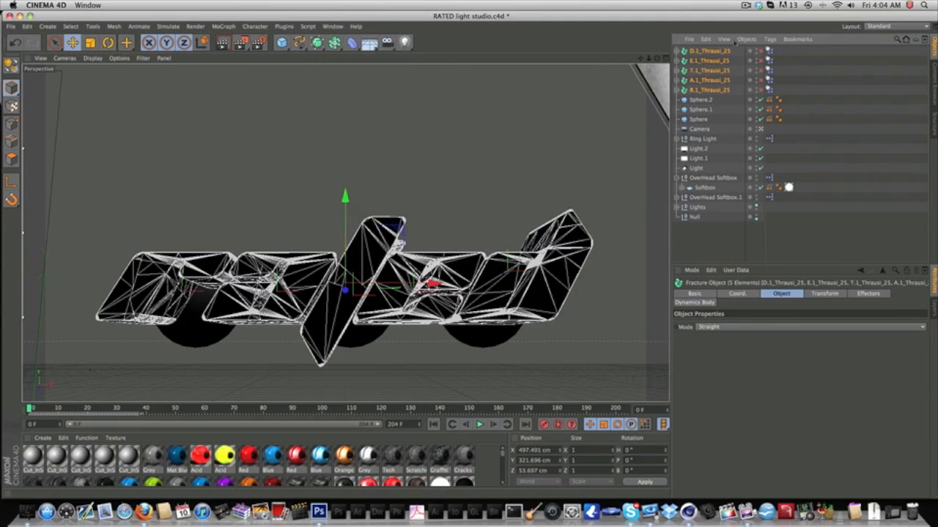
# Enable all five Thrausi fracture objects of the RATED letters.
pyautogui.click(708, 89)
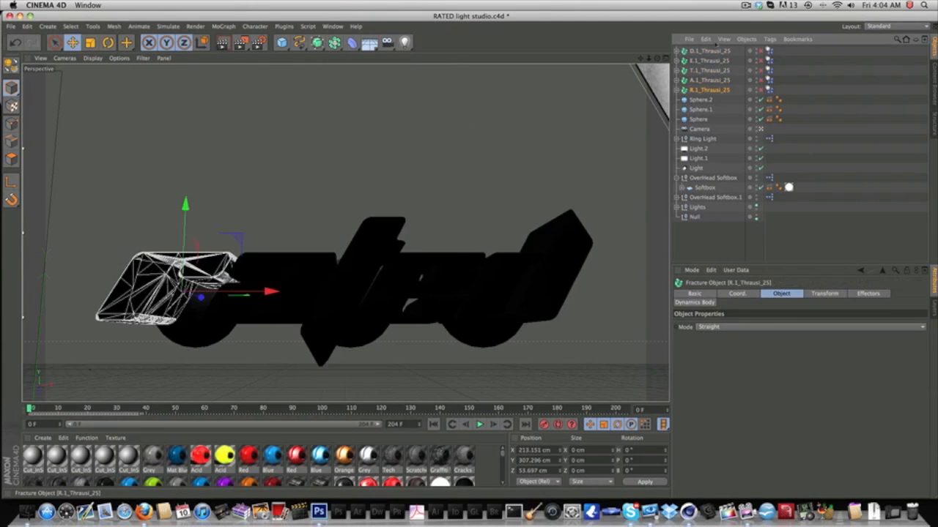
pyautogui.keyDown('shift'); pyautogui.click(714, 51); pyautogui.keyUp('shift')
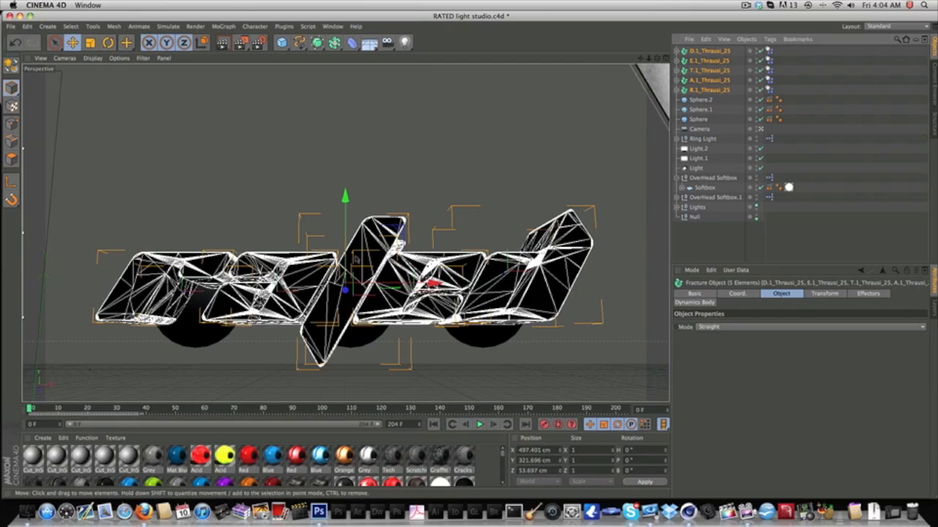
# Change the first Cut_InSide material's color to lime green with R 177, G 255, B 0.
pyautogui.click(35, 457)
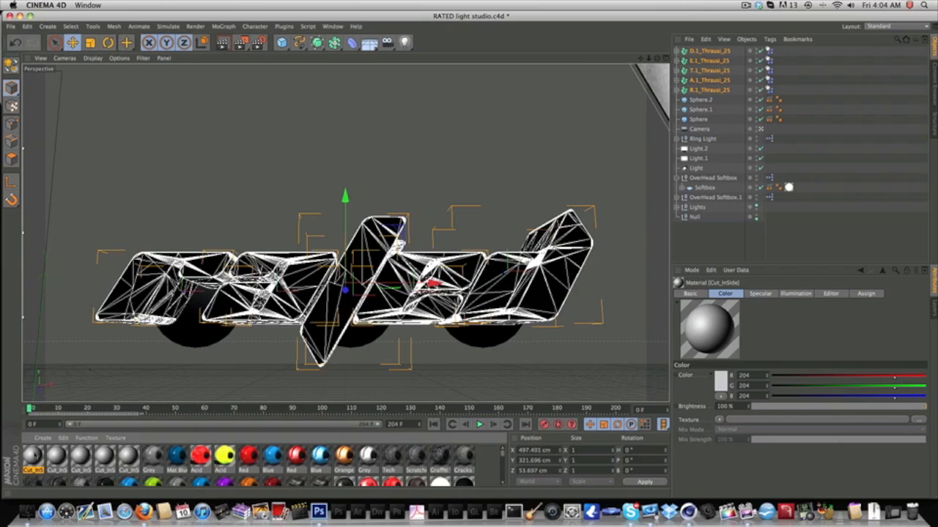
pyautogui.doubleClick(32, 458)
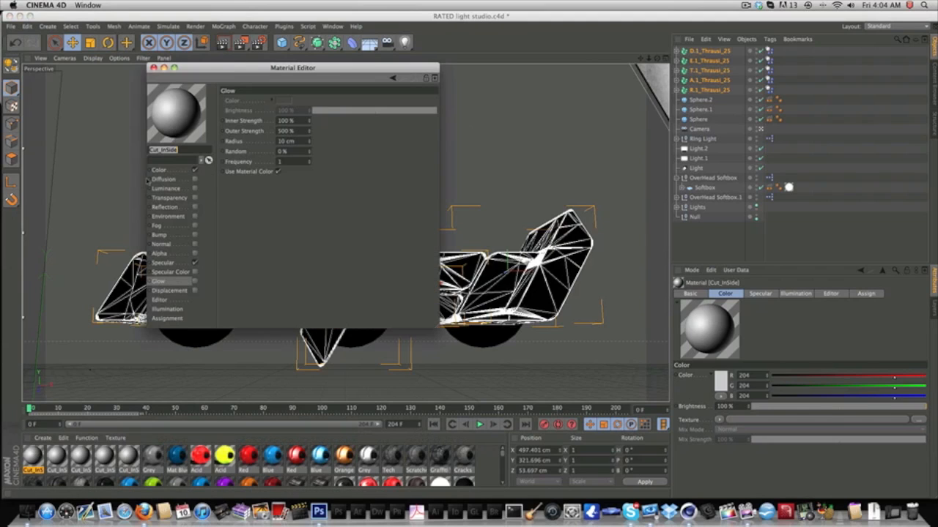
pyautogui.click(174, 171)
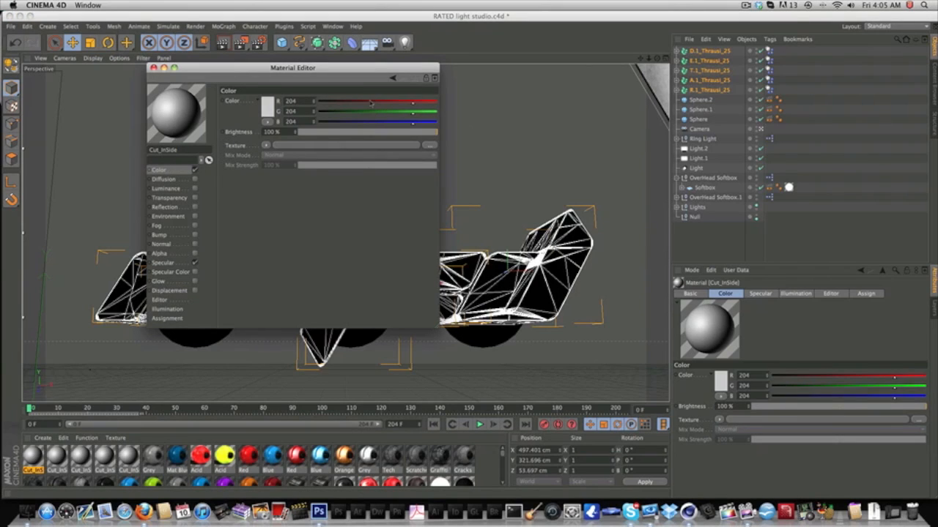
pyautogui.moveTo(373, 102); pyautogui.dragTo(292, 109)
pyautogui.moveTo(375, 121); pyautogui.dragTo(329, 125)
pyautogui.click(421, 112)
pyautogui.moveTo(407, 123); pyautogui.dragTo(399, 105)
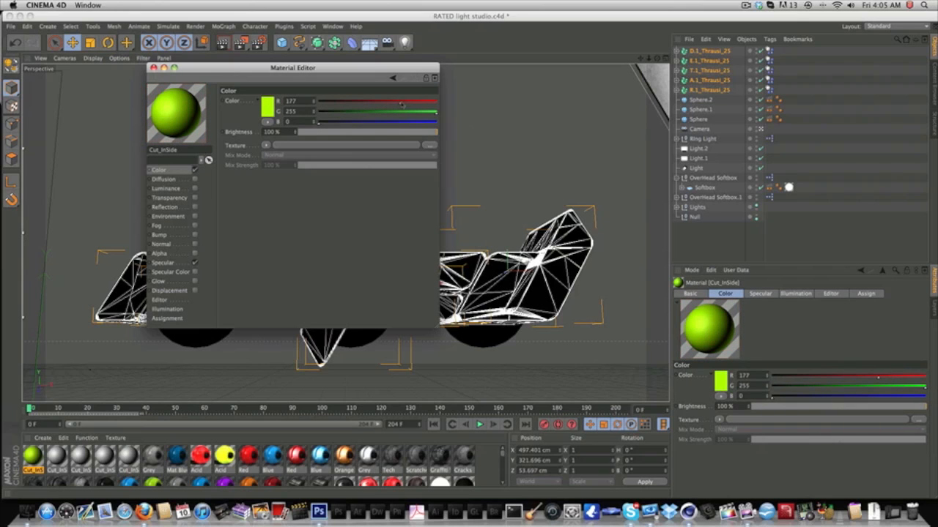
# Turn on Reflection for the Cut_InSide material and set its brightness to 7%.
pyautogui.click(166, 207)
pyautogui.click(194, 207)
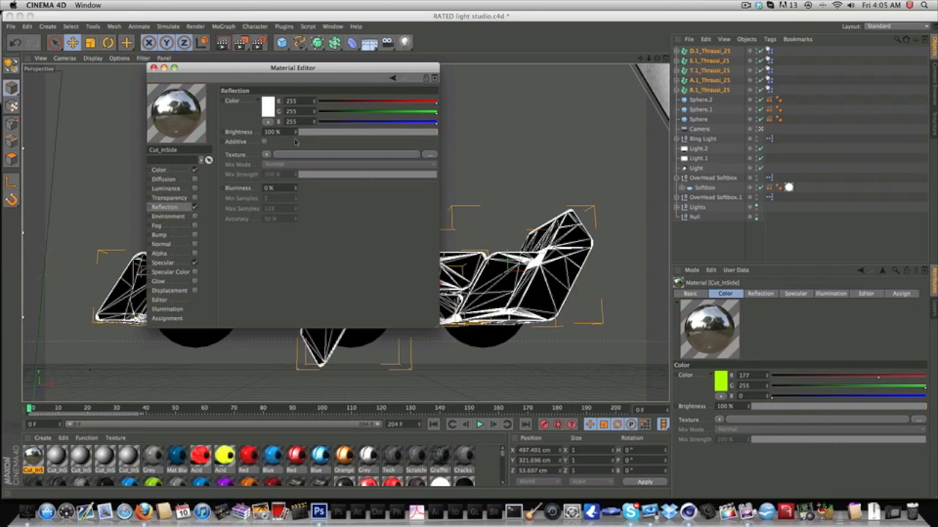
pyautogui.click(271, 132)
pyautogui.write('7')
pyautogui.press('Return')
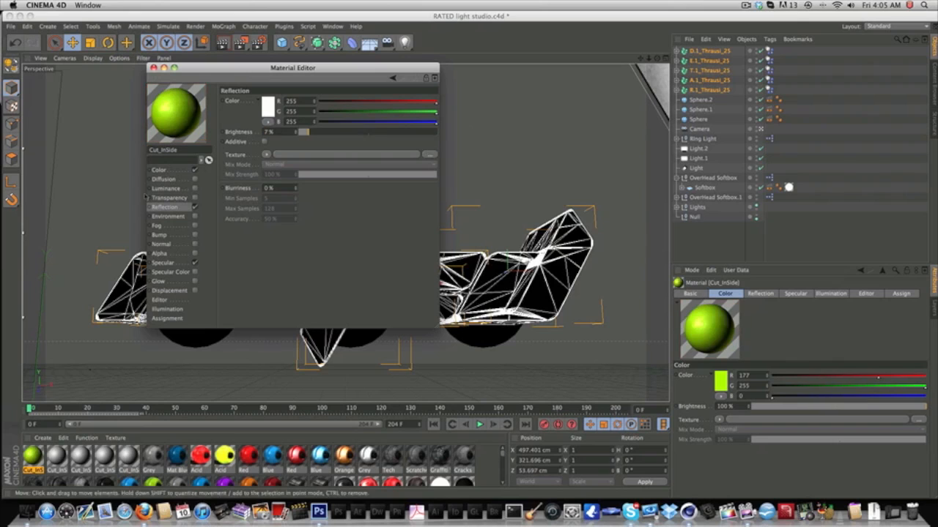
# Turn on Glow with an outer strength of 100% and switch the material preview to Rounded Cube (GI).
pyautogui.click(175, 283)
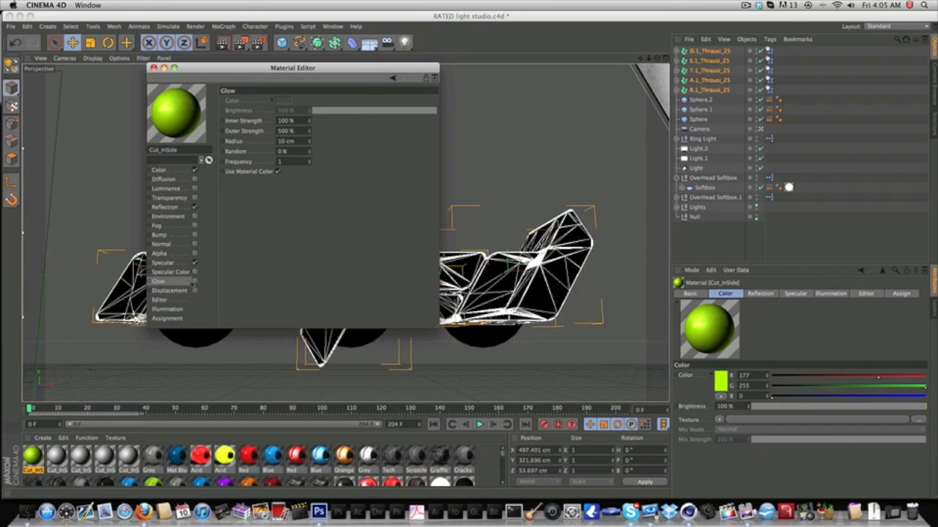
pyautogui.click(194, 281)
pyautogui.rightClick(183, 120)
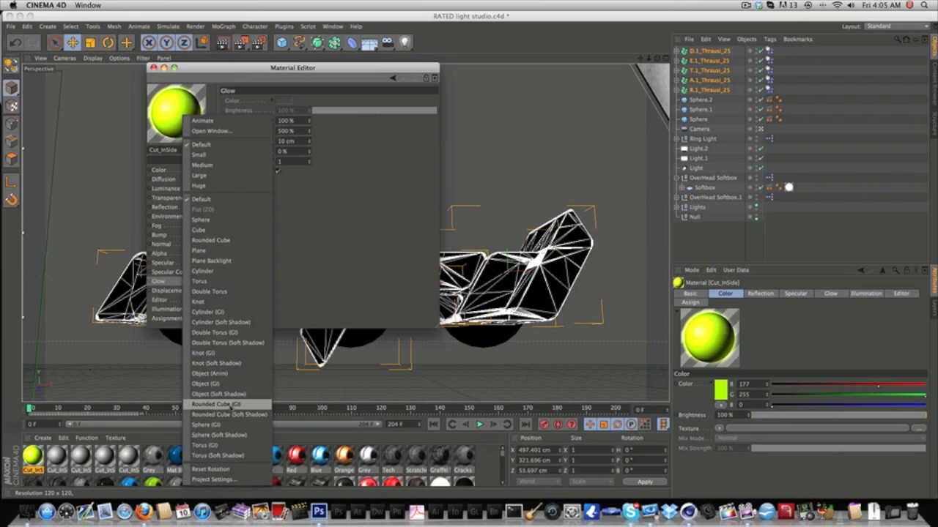
pyautogui.click(216, 404)
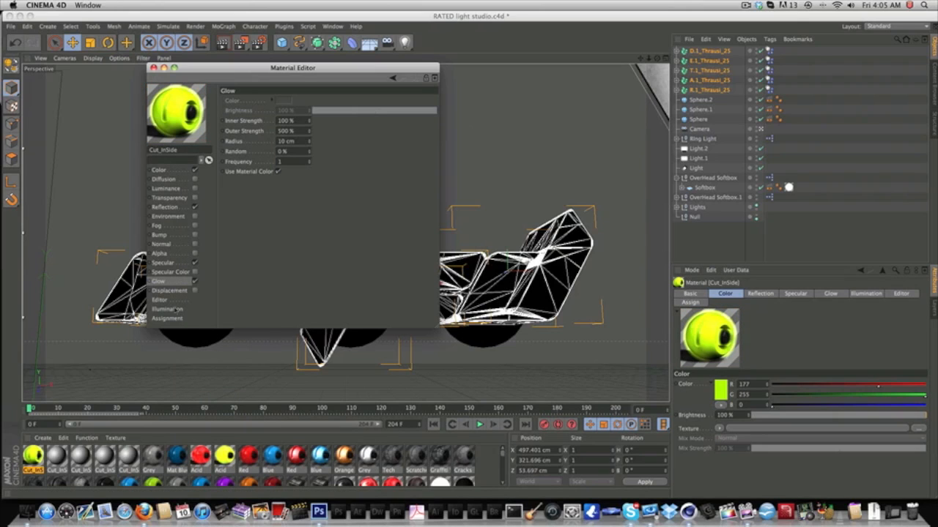
pyautogui.moveTo(301, 130); pyautogui.dragTo(278, 132)
pyautogui.write('100')
pyautogui.press('Return')
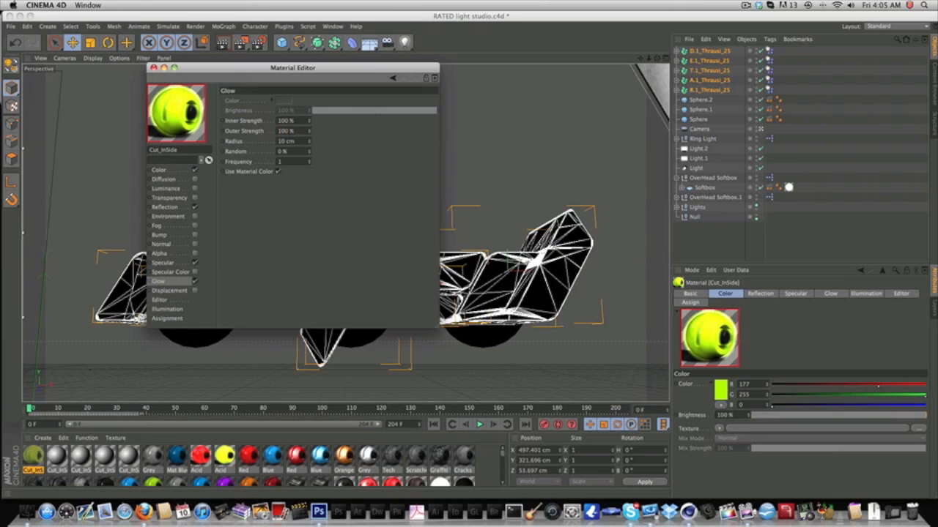
# Turn on Luminance for the Cut_InSide material with a lime green color (G 255, B 0) and set its brightness to 10%.
pyautogui.click(173, 188)
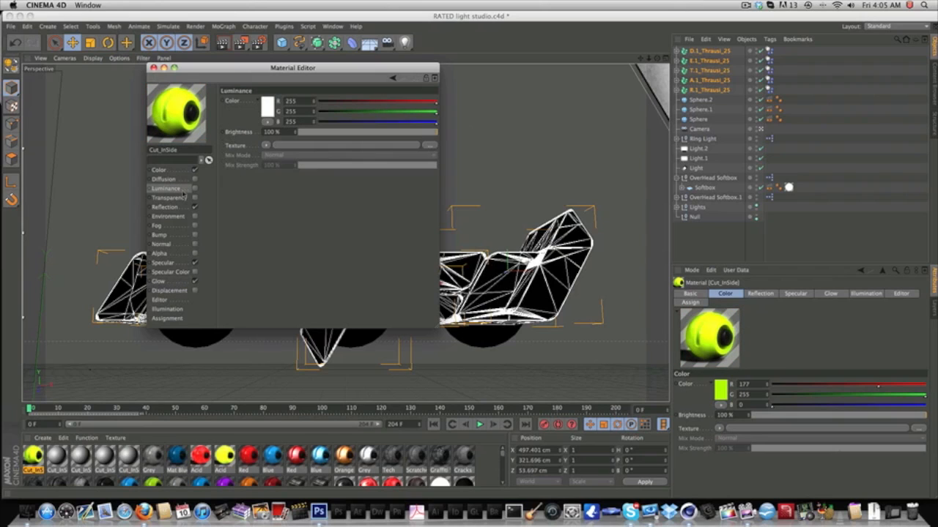
pyautogui.click(194, 189)
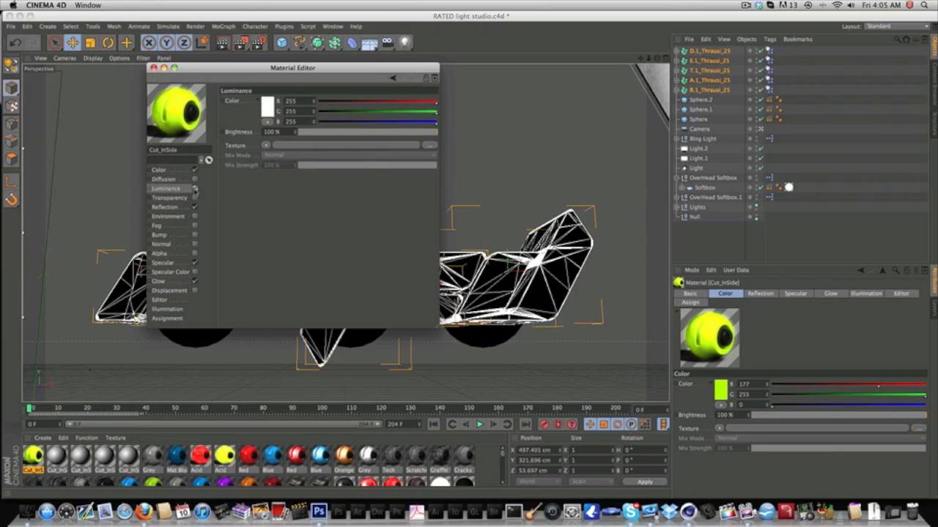
pyautogui.click(366, 102)
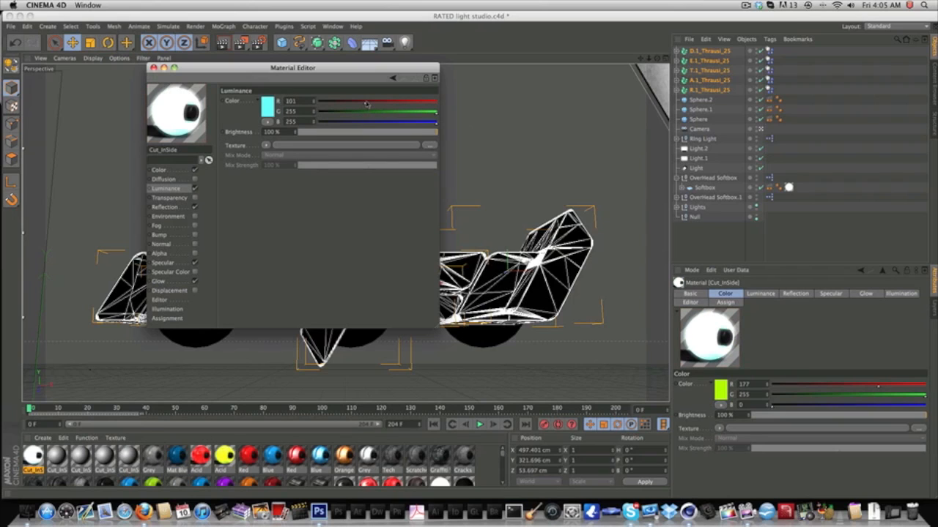
pyautogui.click(318, 122)
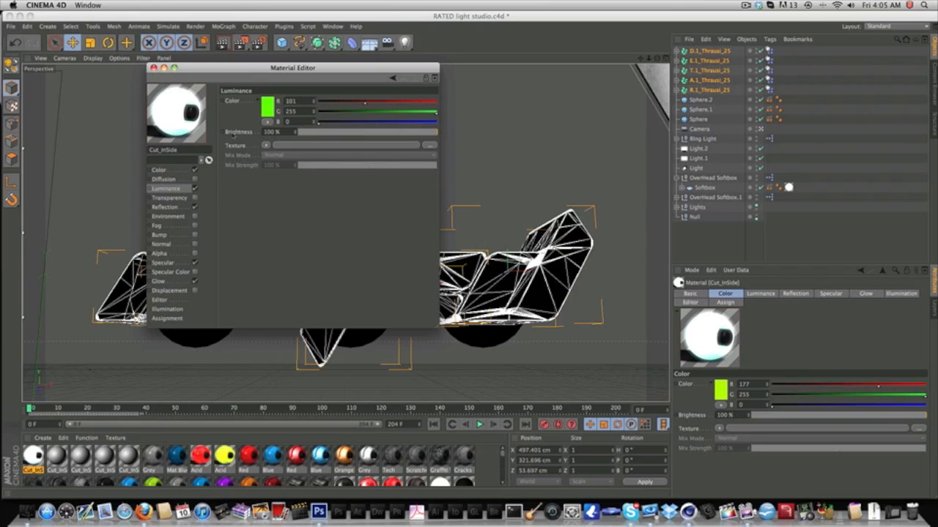
pyautogui.click(408, 102)
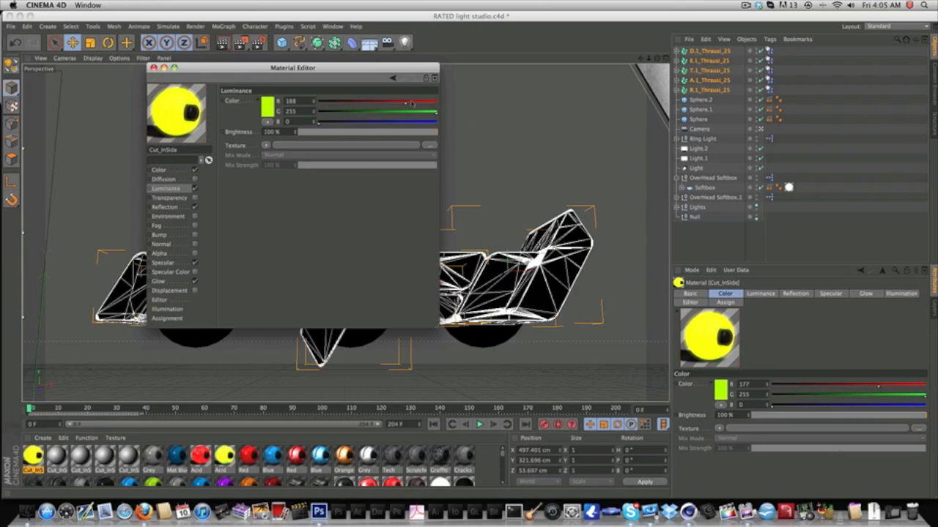
pyautogui.moveTo(412, 103); pyautogui.dragTo(372, 104)
pyautogui.click(286, 133)
pyautogui.write('10')
pyautogui.press('Return')
# Lower the red value of the Cut_InSide material's base color to 148, review the Glow settings and close the editor.
pyautogui.click(182, 171)
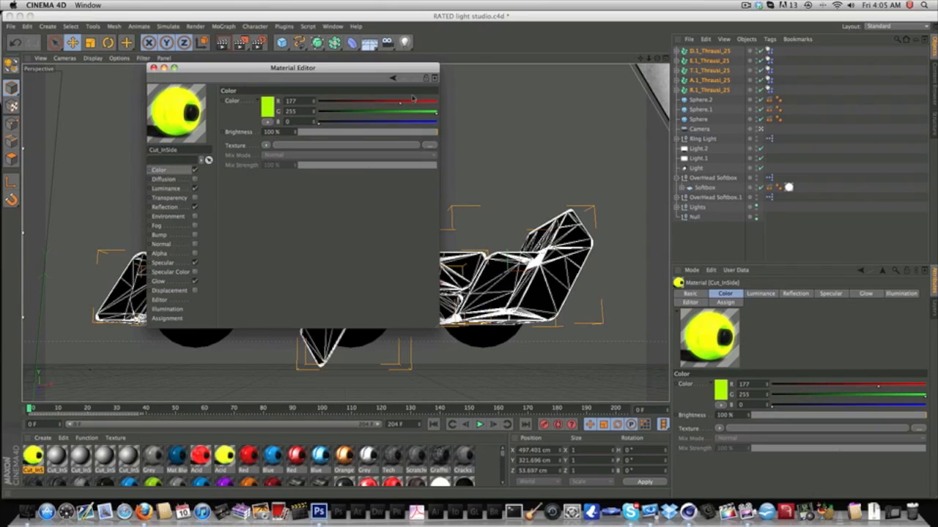
pyautogui.moveTo(407, 102); pyautogui.dragTo(387, 105)
pyautogui.click(158, 281)
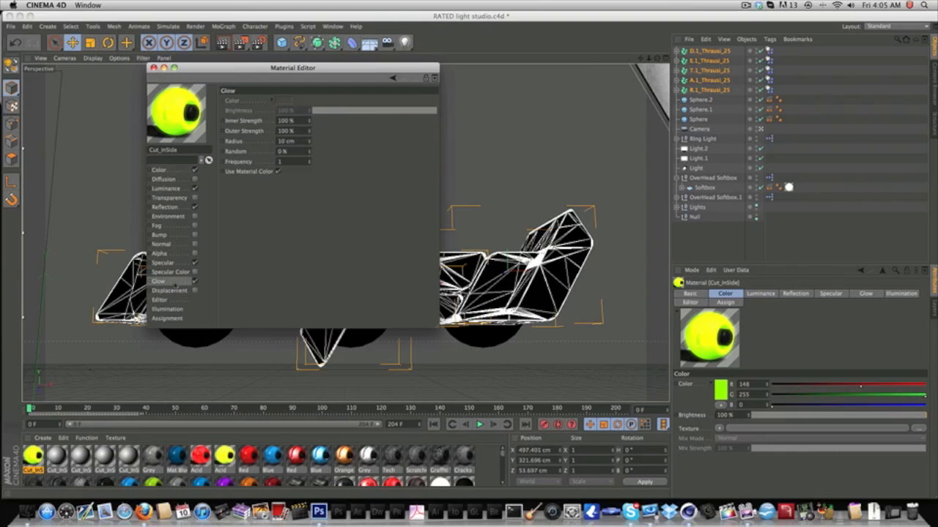
pyautogui.click(153, 67)
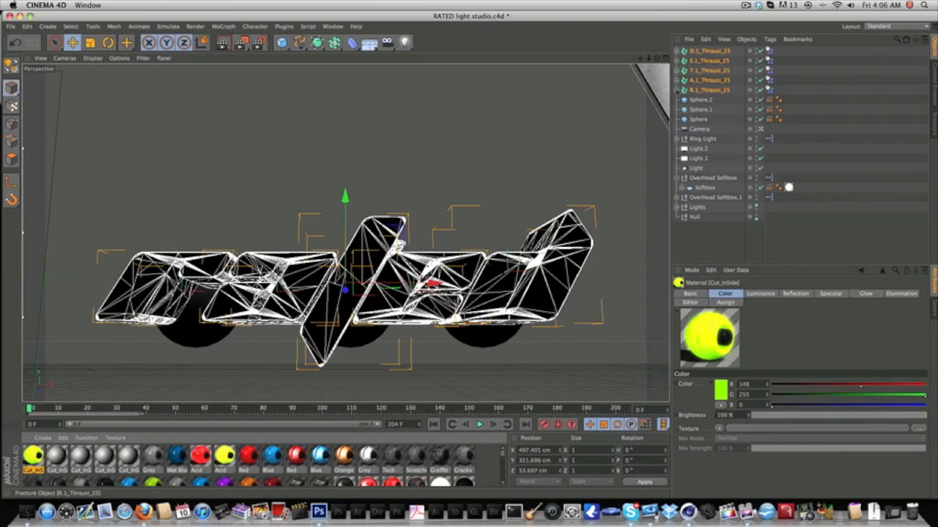
# Examine the pieces and material tags inside the letter R's fracture object.
pyautogui.click(676, 89)
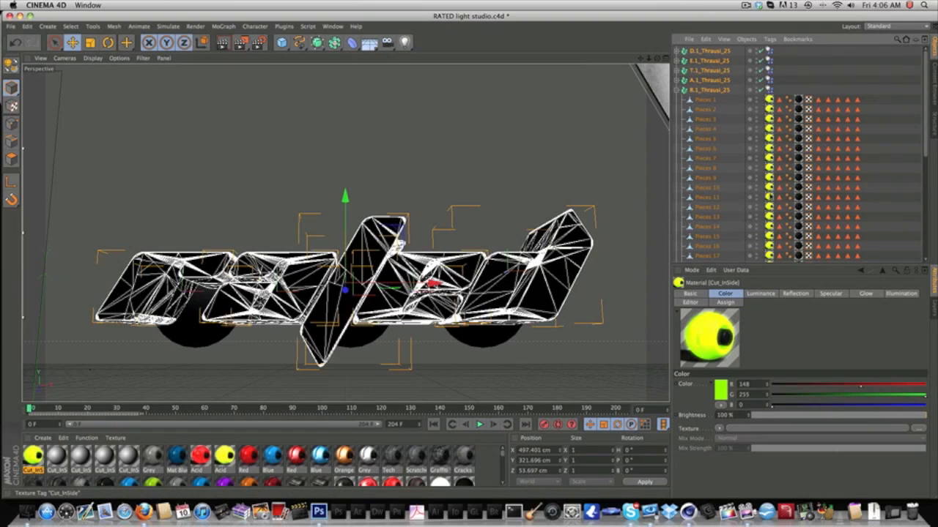
pyautogui.click(677, 90)
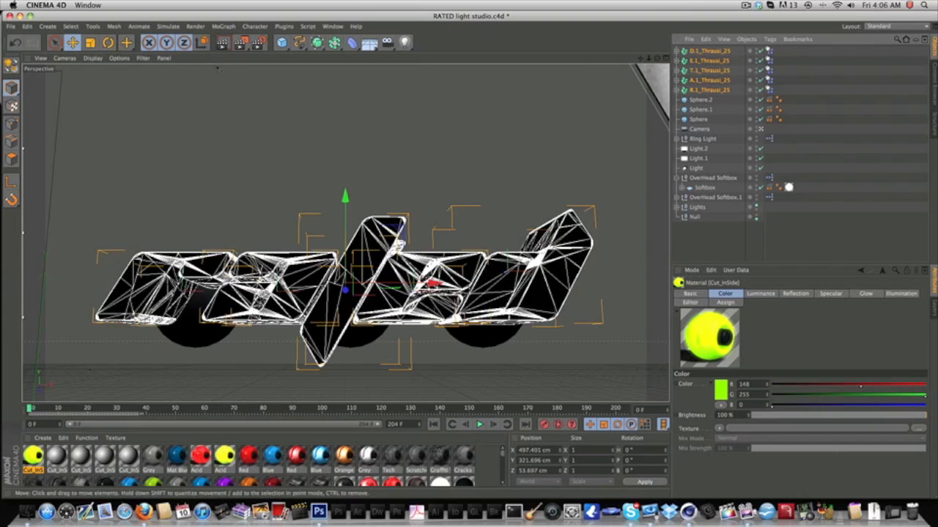
# Try a Random effector on the five fracture objects to spread the pieces apart, and delete it.
pyautogui.click(223, 26)
pyautogui.moveTo(242, 41)
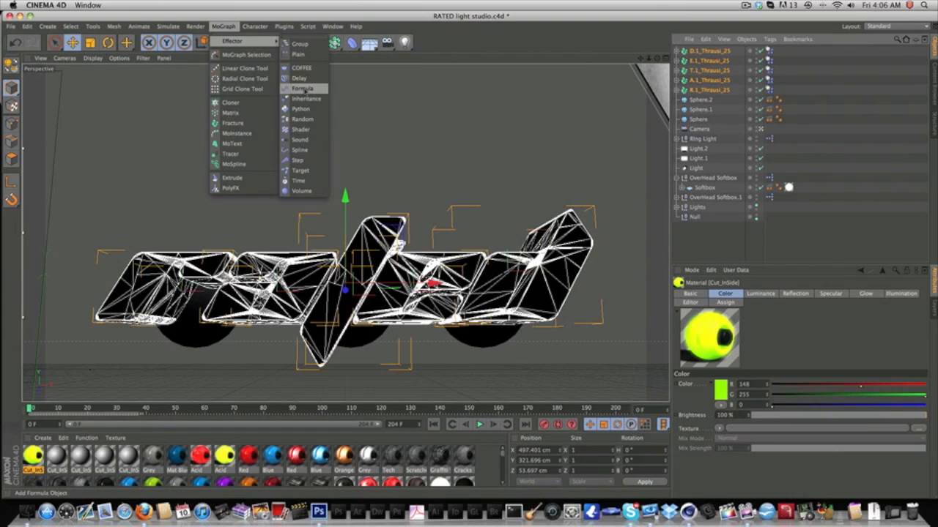
pyautogui.click(305, 121)
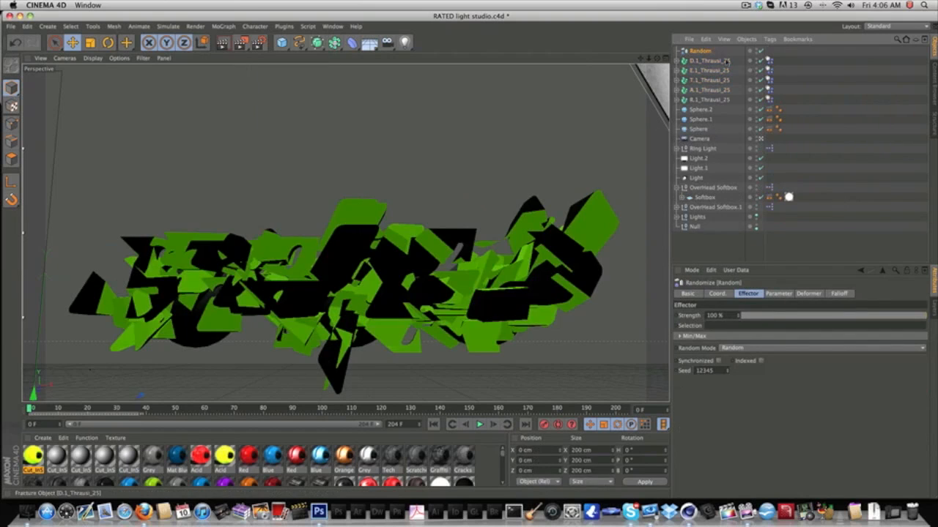
pyautogui.press('Delete')
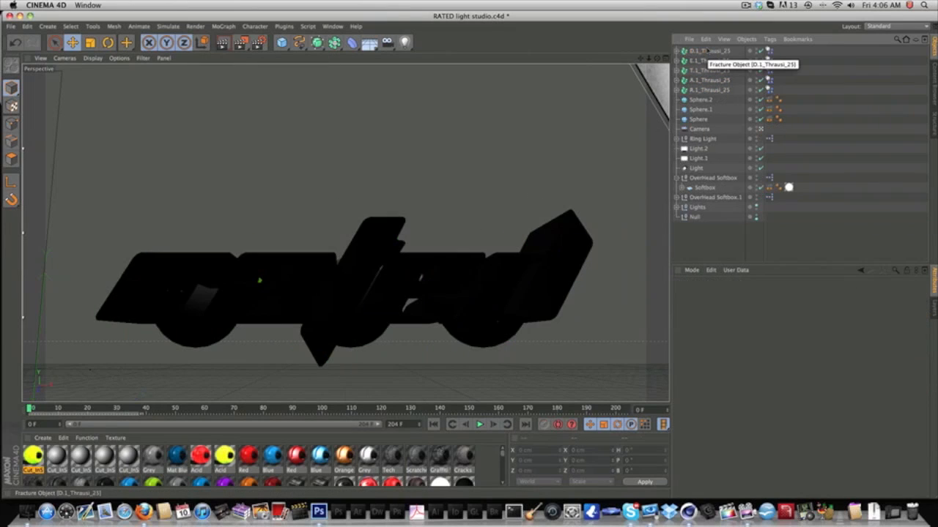
# Select the five Thrausi fracture objects, preview the opening frames of their dynamics simulation, and return the timeline to frame 0.
pyautogui.click(706, 50)
pyautogui.keyDown('shift'); pyautogui.click(703, 88); pyautogui.keyUp('shift')
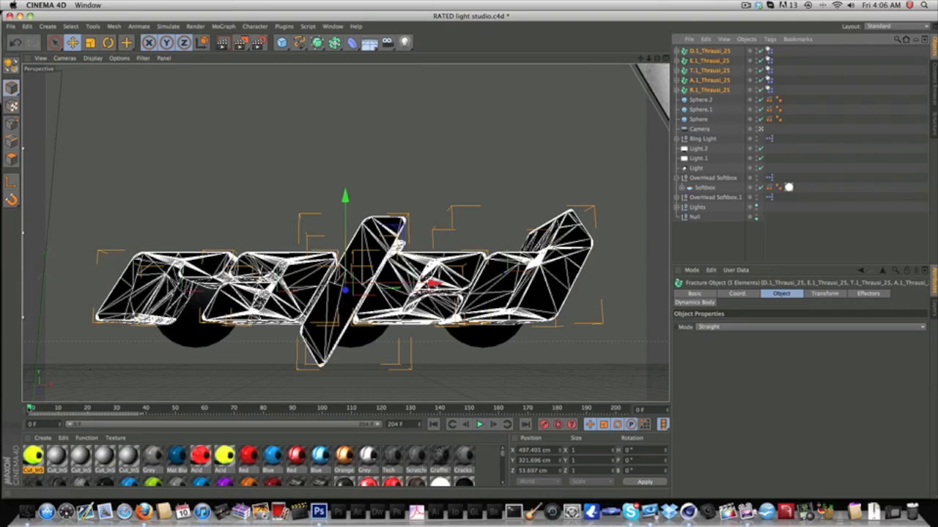
pyautogui.press('F8')
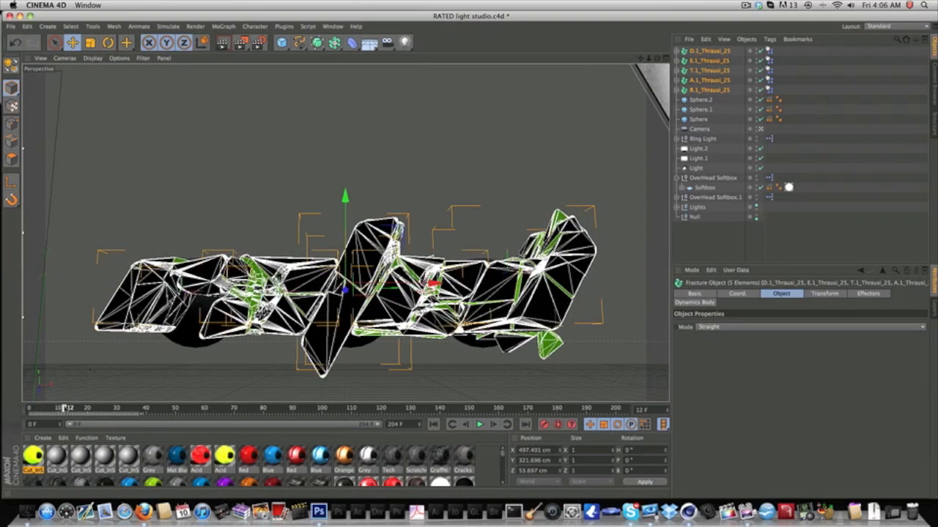
pyautogui.moveTo(64, 409)
pyautogui.mouseDown()
pyautogui.moveTo(21, 409)
pyautogui.moveTo(49, 409)
pyautogui.mouseUp()
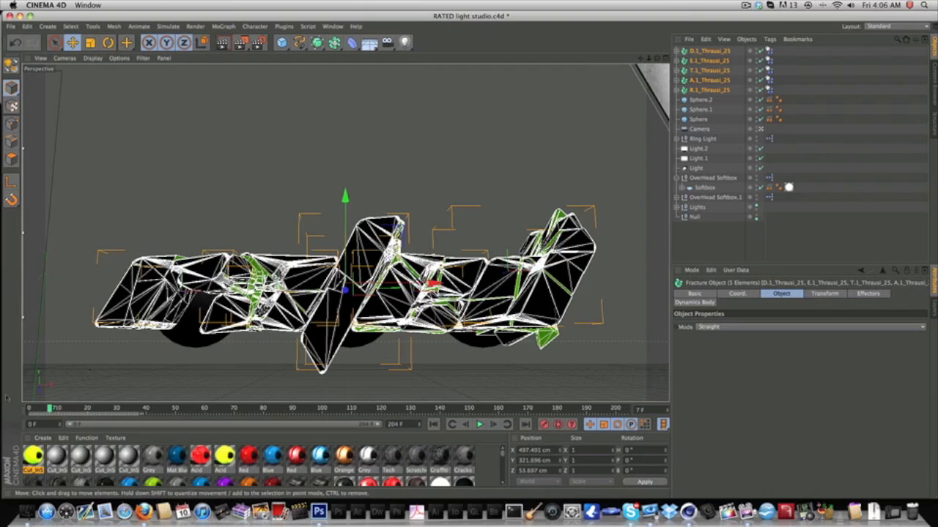
pyautogui.moveTo(49, 409); pyautogui.dragTo(15, 409)
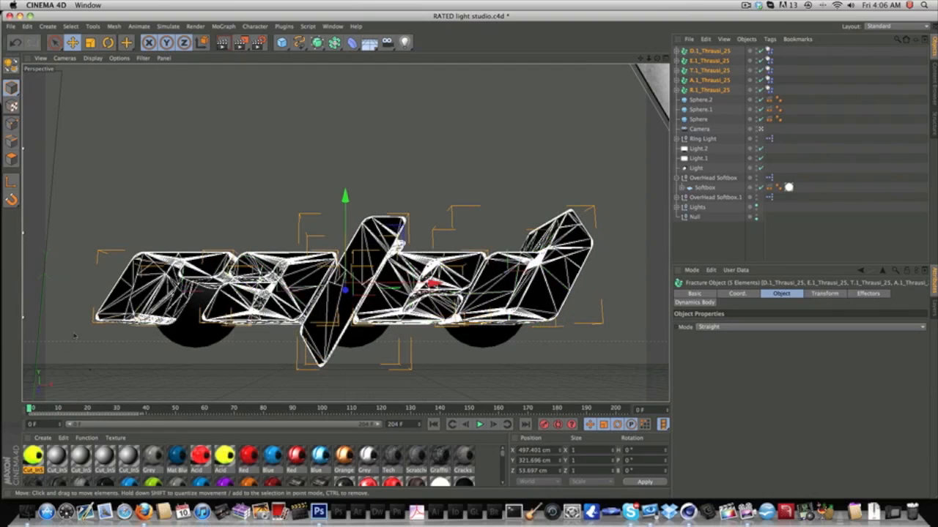
# Add a Random effector with 10% strength to the selected fracture objects and start a test render of the view, accepting the missing textures.
pyautogui.click(229, 28)
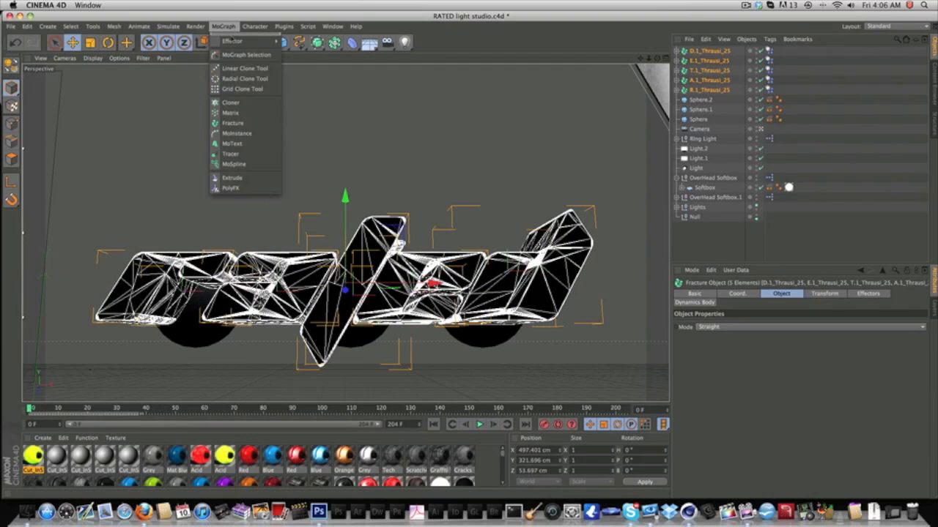
pyautogui.moveTo(233, 42)
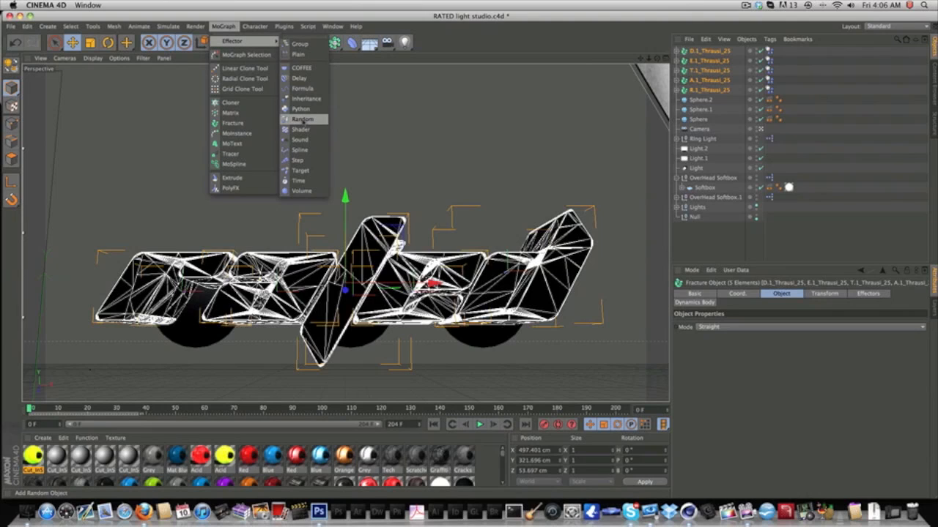
pyautogui.click(301, 120)
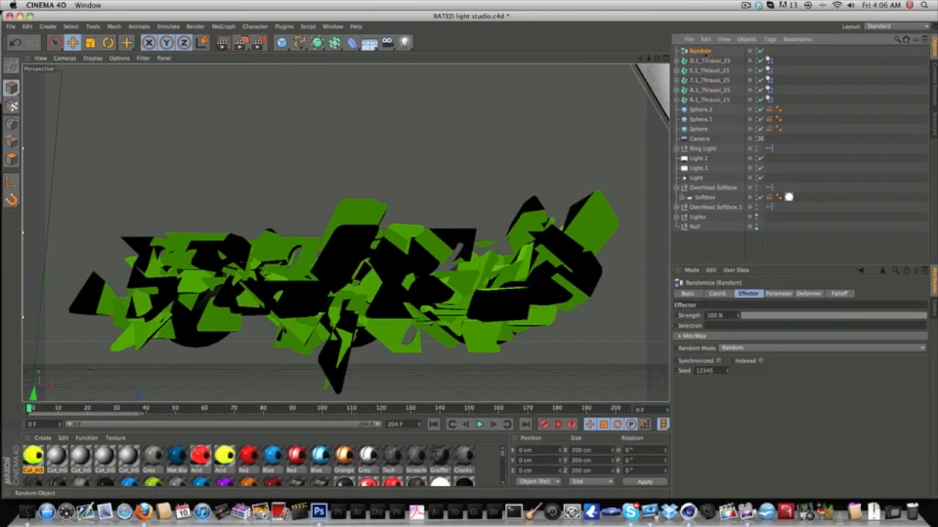
pyautogui.click(713, 315)
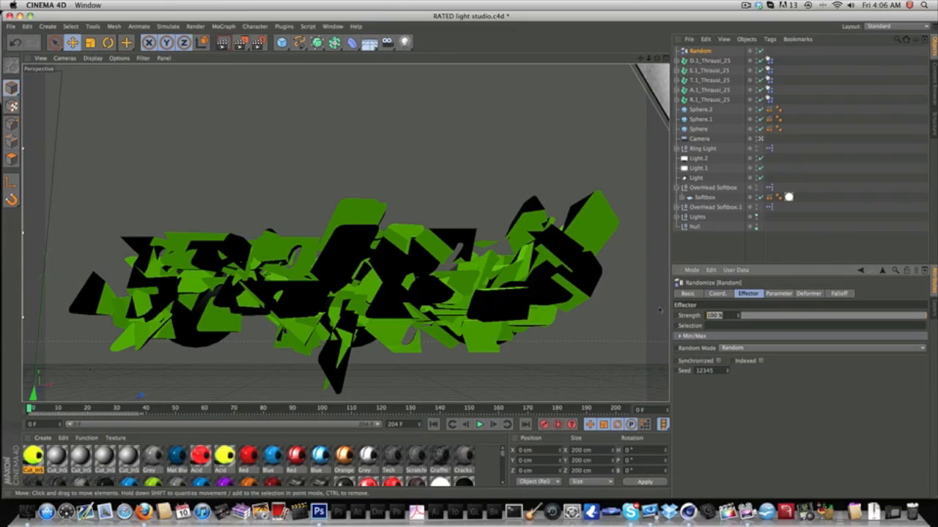
pyautogui.click(759, 316)
pyautogui.moveTo(759, 317); pyautogui.dragTo(760, 317)
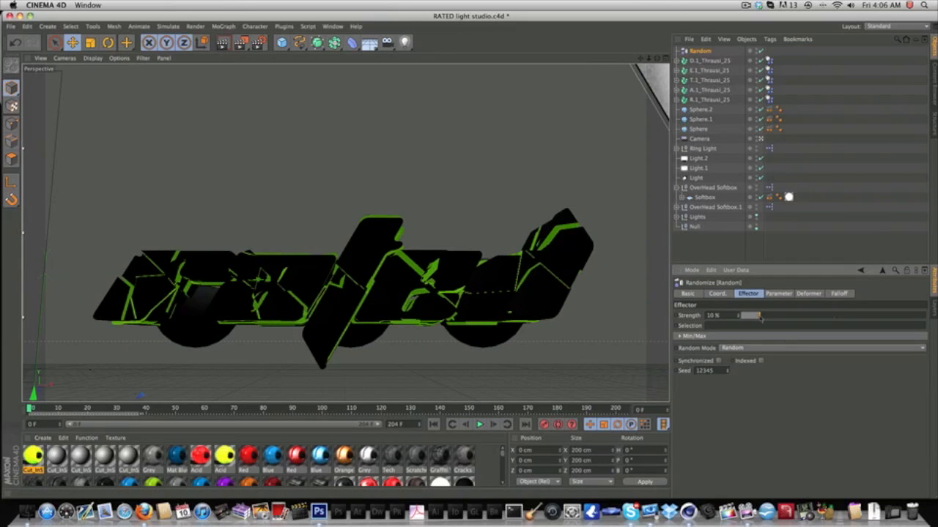
pyautogui.click(222, 43)
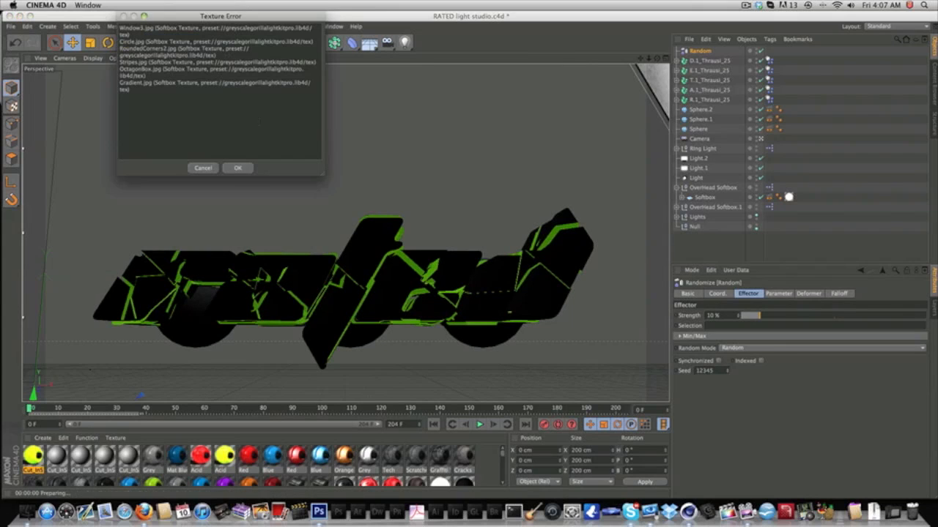
pyautogui.click(238, 167)
# Set the render output file to RATED in the Photoshop stuff folder and close the render settings.
pyautogui.press('super+b')
pyautogui.moveTo(378, 69); pyautogui.dragTo(301, 69)
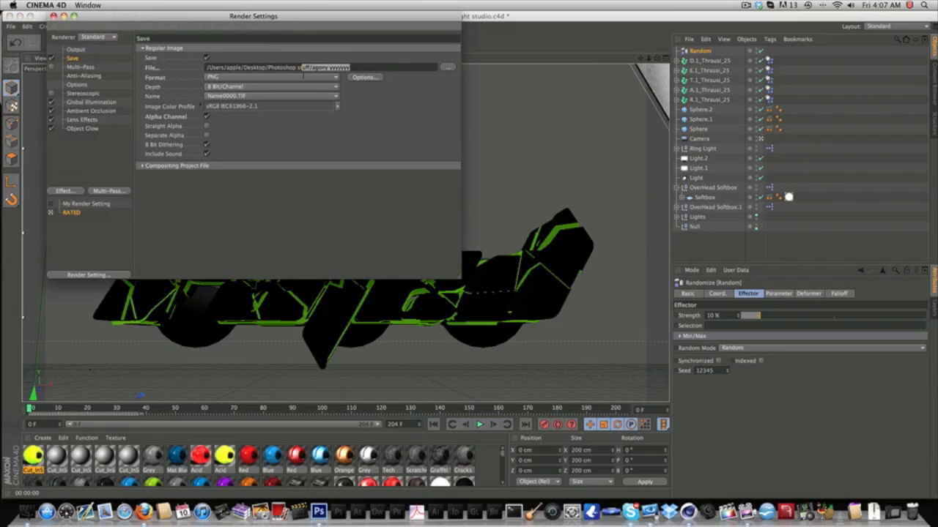
pyautogui.write('RATED')
pyautogui.click(446, 67)
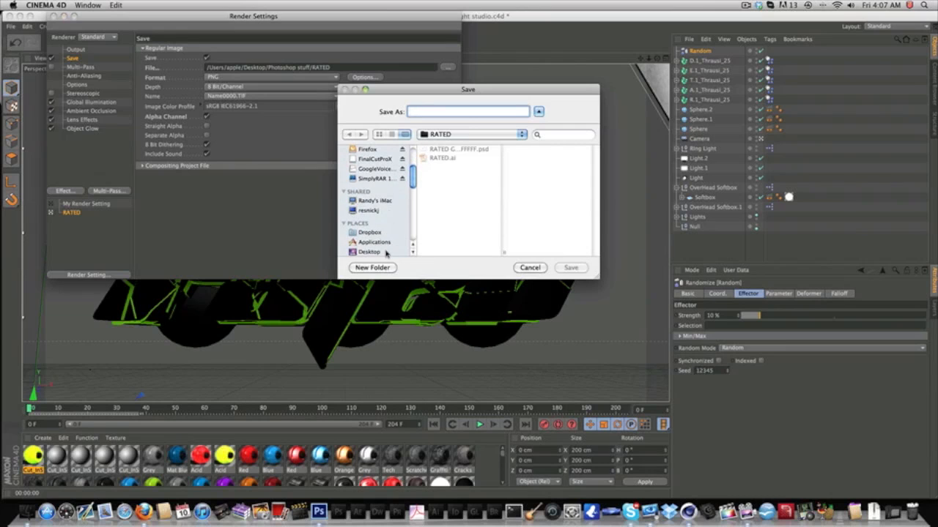
pyautogui.scroll(-5, 389, 253)
pyautogui.click(391, 189)
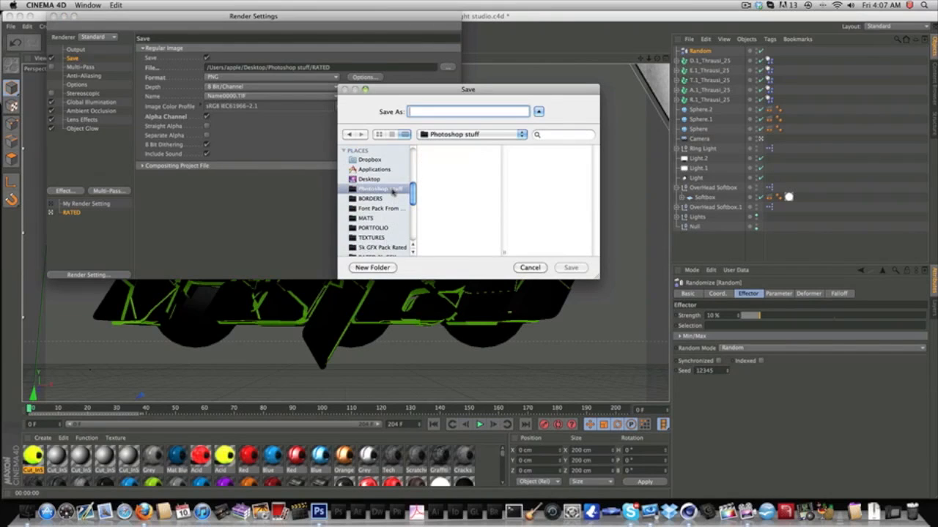
pyautogui.write('RATED')
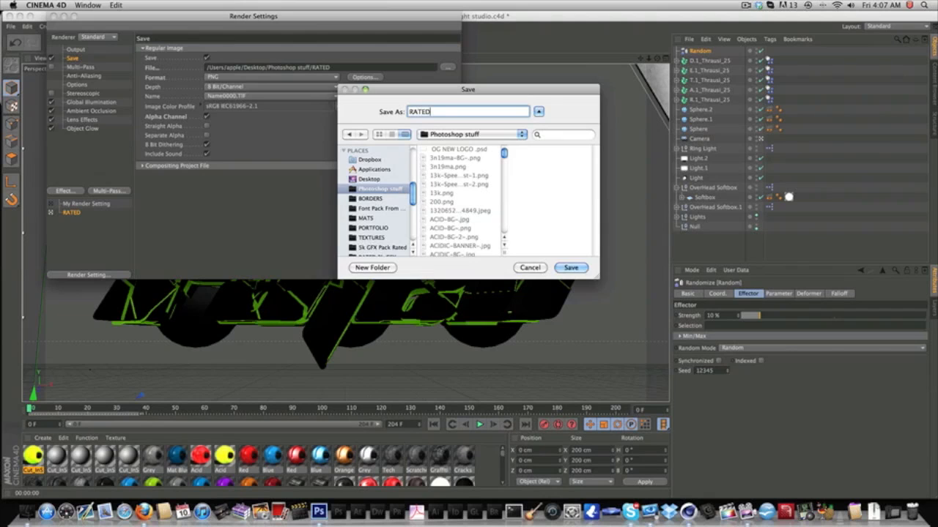
pyautogui.press('Return')
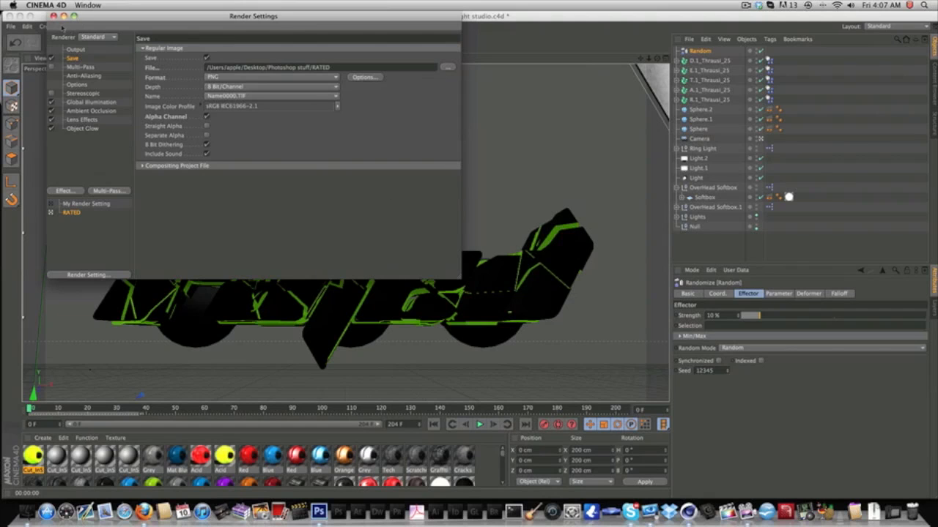
pyautogui.click(54, 16)
# Render the scene to the Picture Viewer, continuing past the missing softbox textures.
pyautogui.click(241, 42)
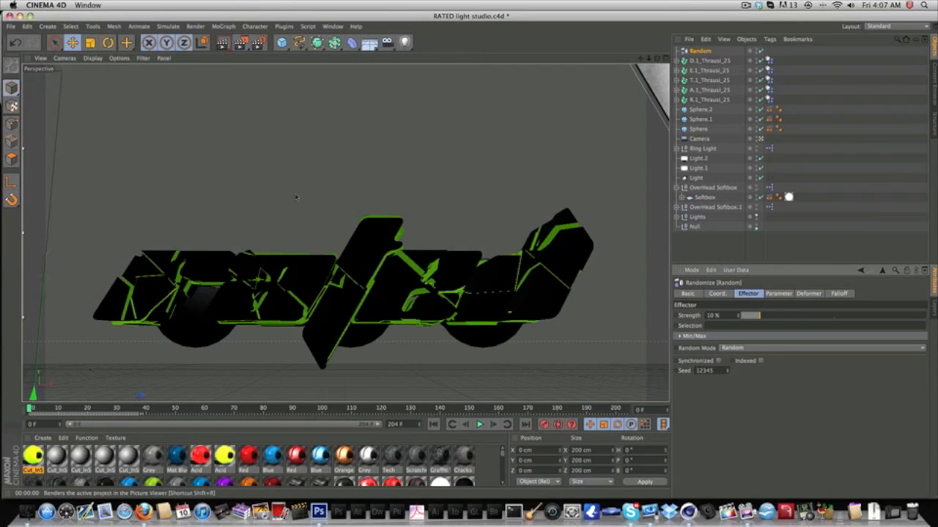
pyautogui.click(527, 176)
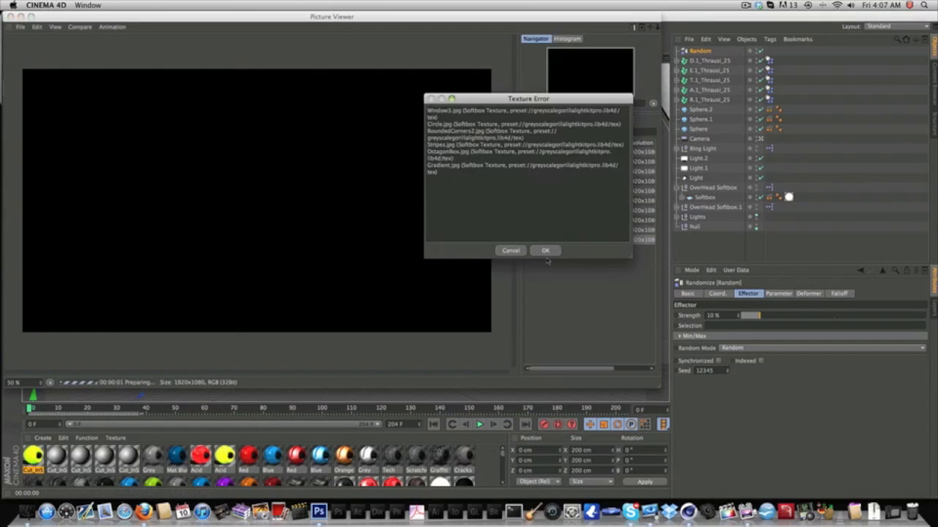
pyautogui.click(545, 251)
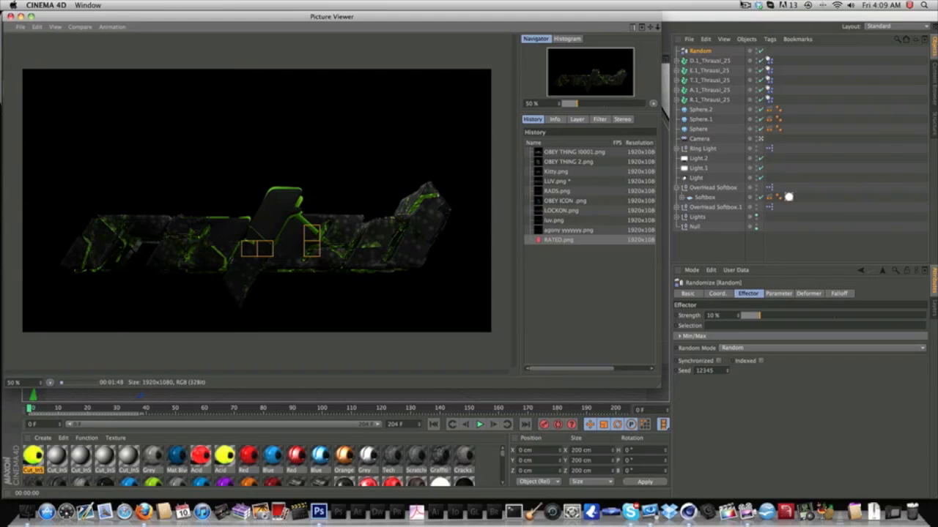
pyautogui.click(745, 5)
pyautogui.click(762, 35)
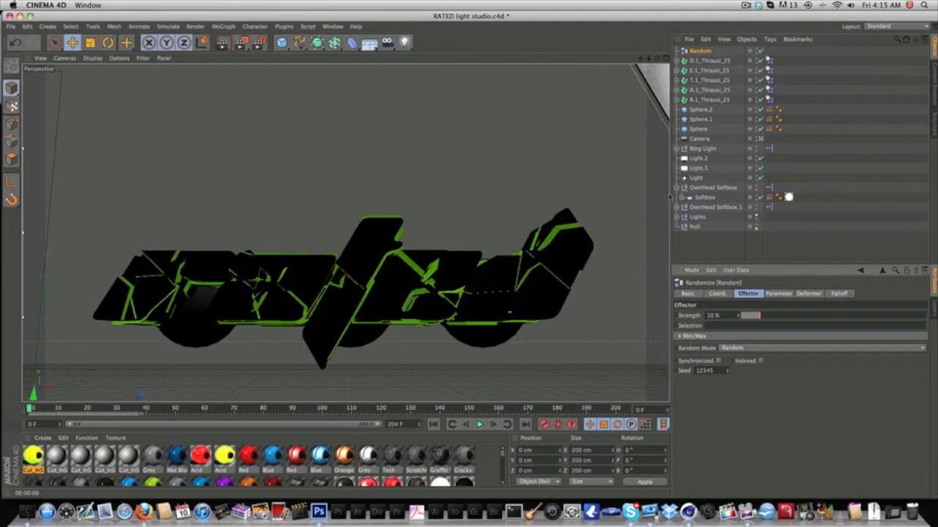
# Switch to Photoshop and browse to the Photoshop stuff folder for opening an image.
pyautogui.click(322, 498)
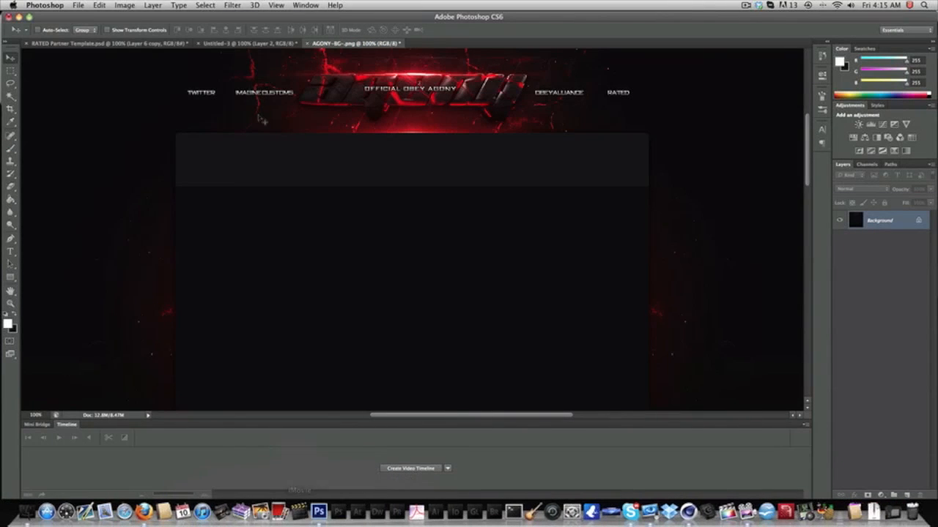
pyautogui.click(79, 5)
pyautogui.click(86, 23)
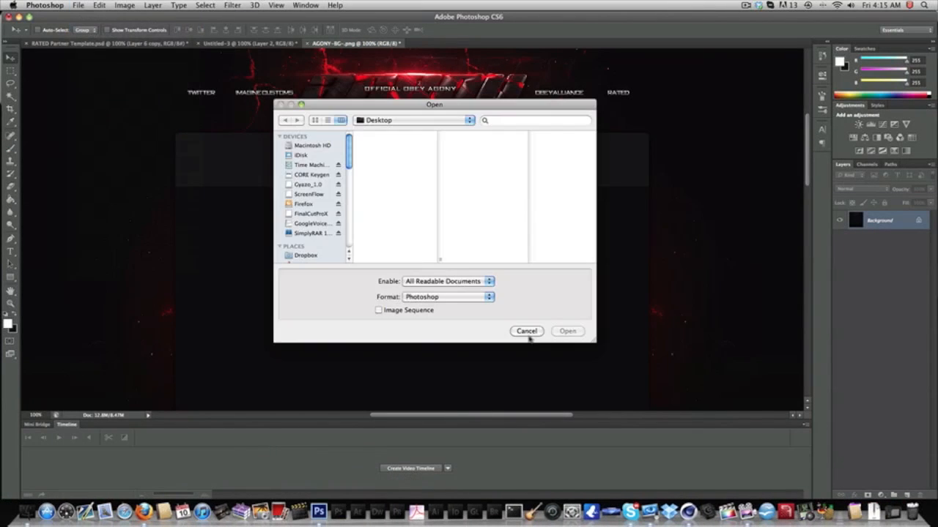
pyautogui.scroll(-5, 312, 205)
pyautogui.click(316, 210)
# Find the rendered RATED.png in the Photoshop stuff folder's file list and open it.
pyautogui.scroll(-2, 393, 204)
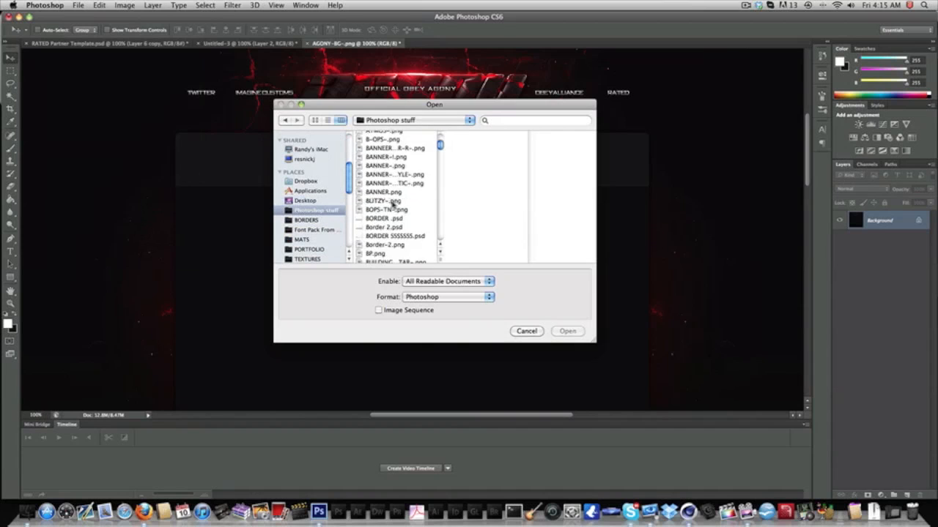
pyautogui.scroll(-10, 393, 203)
pyautogui.click(392, 204)
pyautogui.scroll(-3, 392, 205)
pyautogui.click(393, 206)
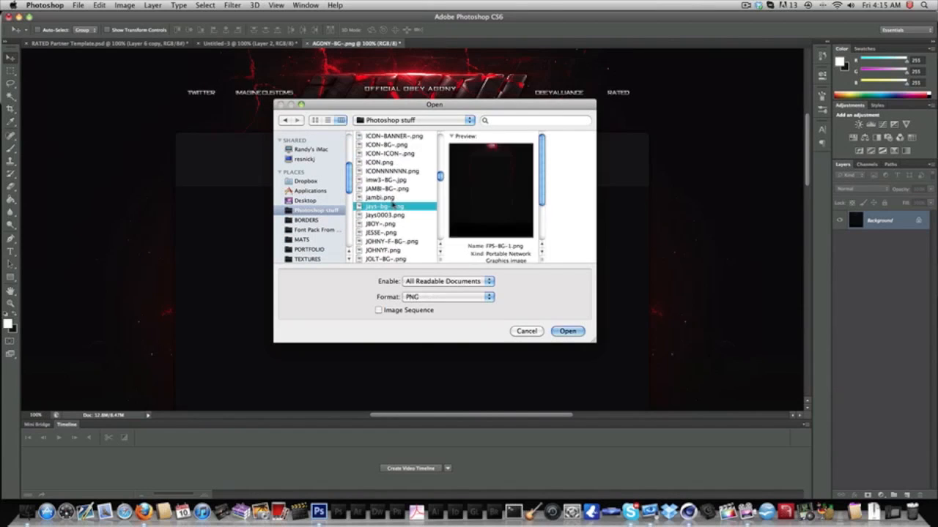
pyautogui.scroll(-3, 393, 205)
pyautogui.click(393, 205)
pyautogui.scroll(-4, 393, 206)
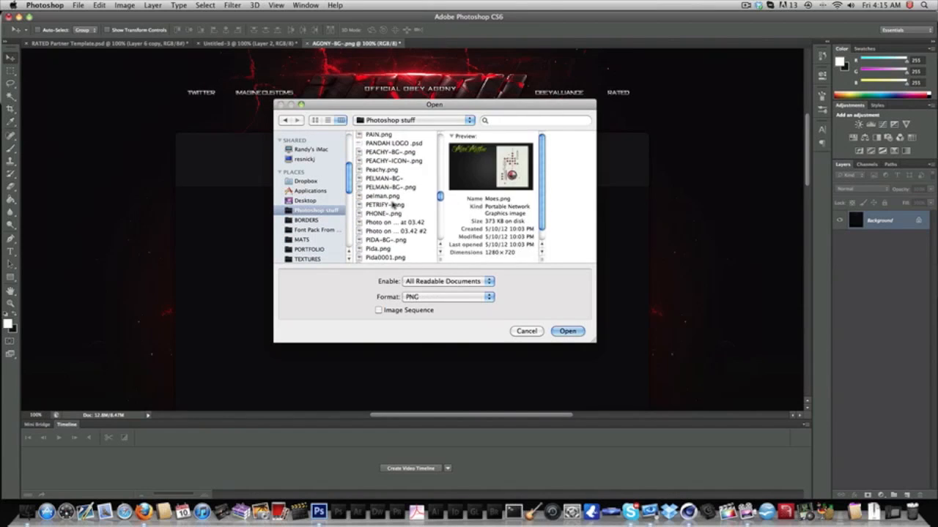
pyautogui.scroll(-5, 393, 205)
pyautogui.click(393, 202)
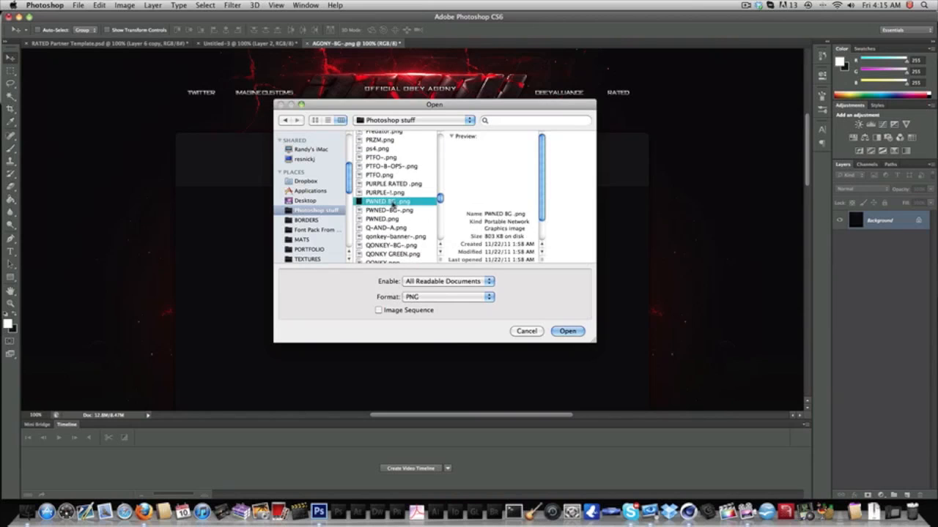
pyautogui.scroll(-6, 392, 203)
pyautogui.click(393, 194)
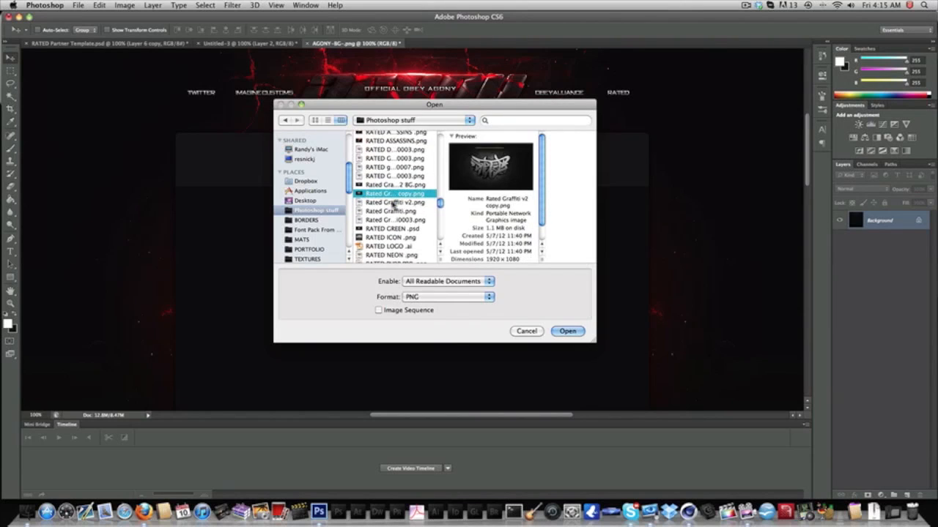
pyautogui.scroll(-5, 394, 205)
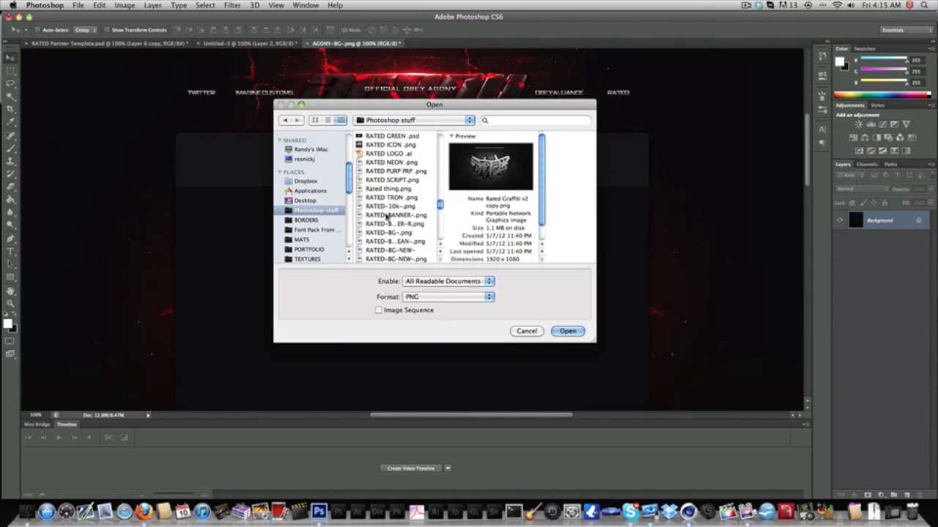
pyautogui.scroll(3, 387, 217)
pyautogui.scroll(-5, 387, 216)
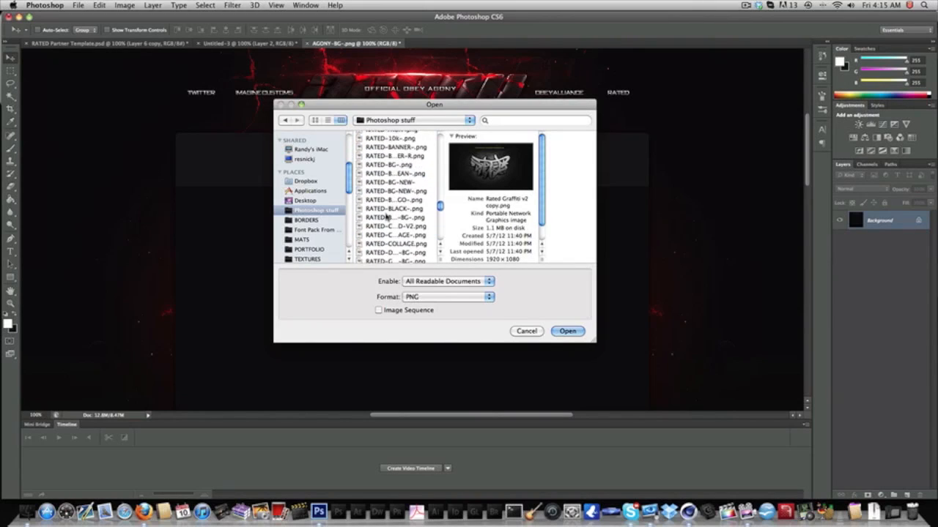
pyautogui.scroll(-10, 387, 217)
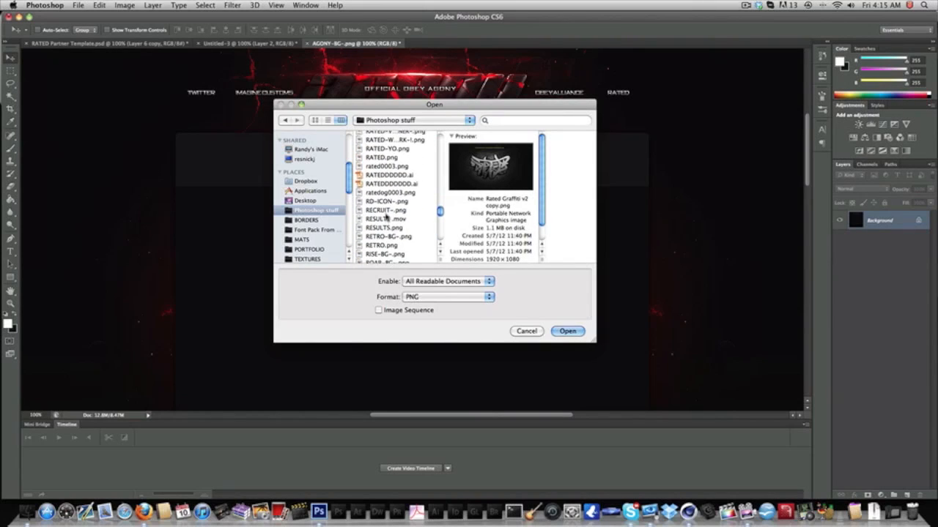
pyautogui.doubleClick(389, 157)
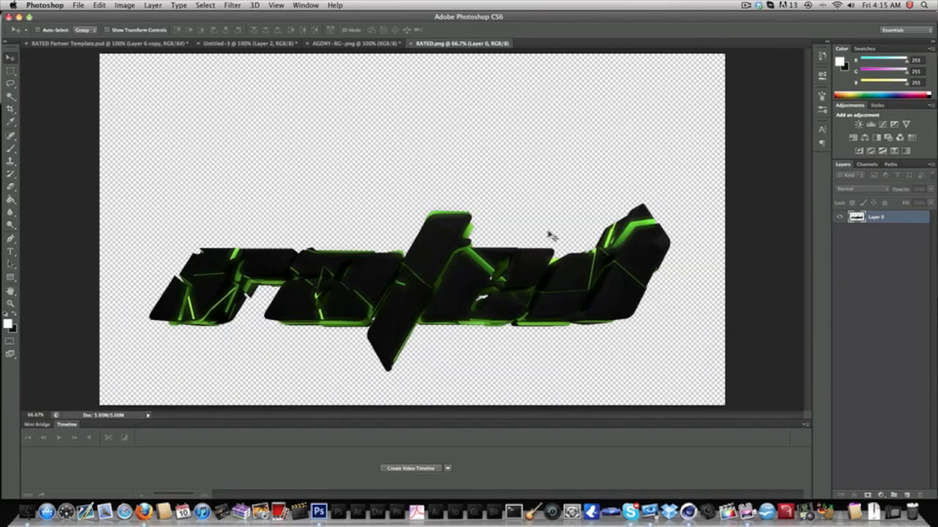
# Move the logo up about 2.3 in and place a new layer filled with dark gray (RGB 18, 18, 18) beneath it.
pyautogui.moveTo(441, 313); pyautogui.dragTo(440, 255)
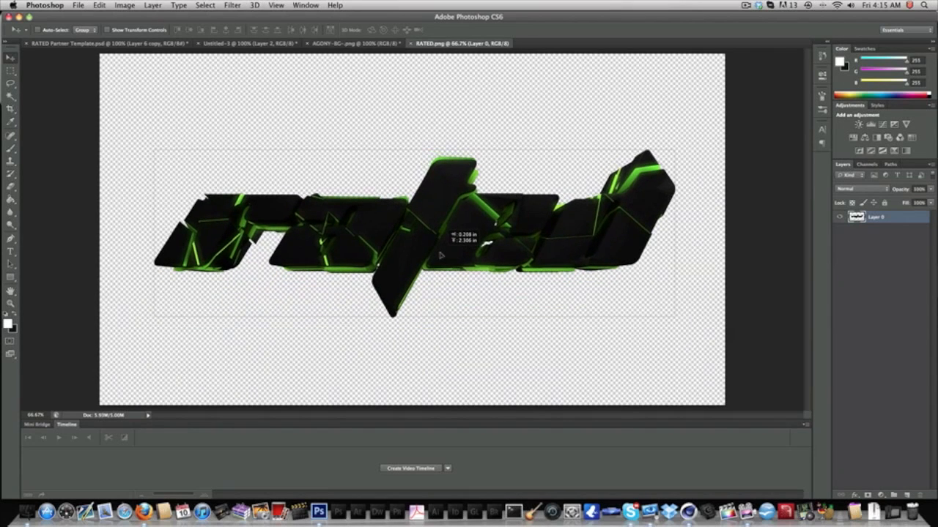
pyautogui.click(18, 313)
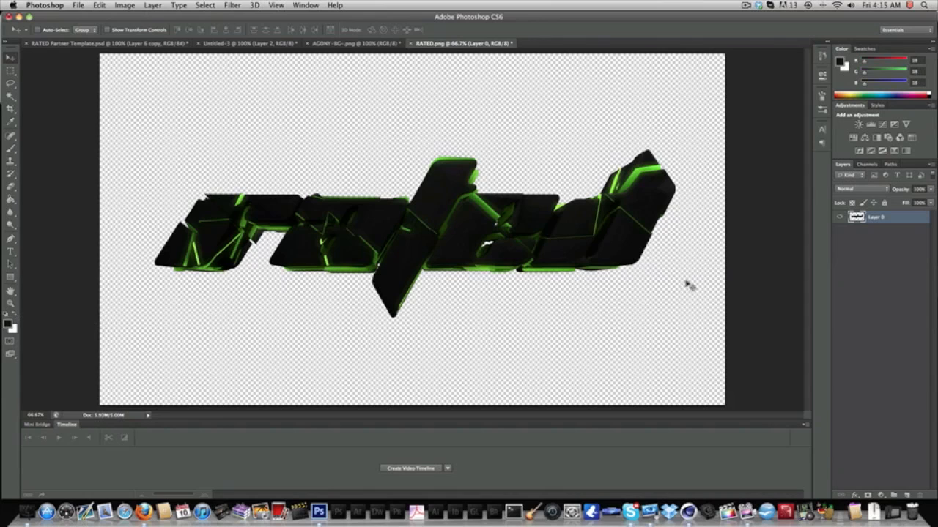
pyautogui.click(908, 496)
pyautogui.click(11, 199)
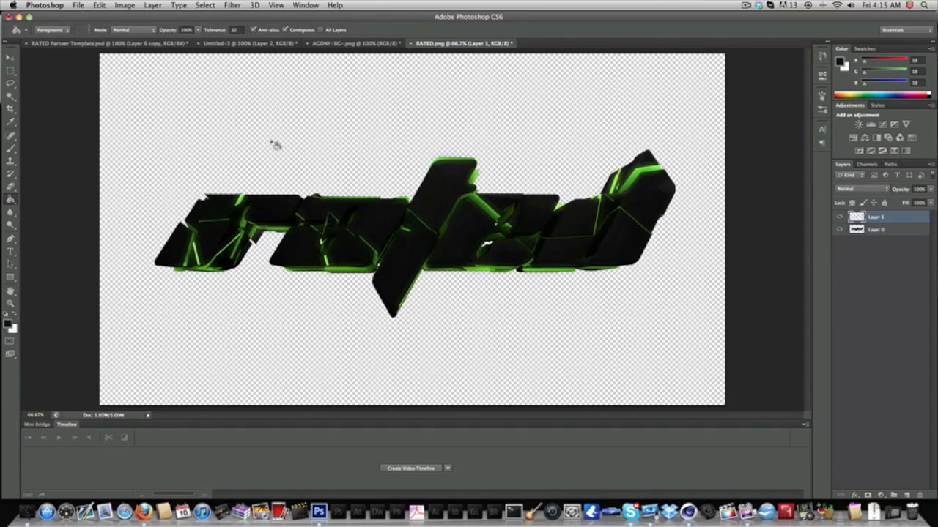
pyautogui.click(275, 145)
pyautogui.moveTo(889, 219); pyautogui.dragTo(873, 286)
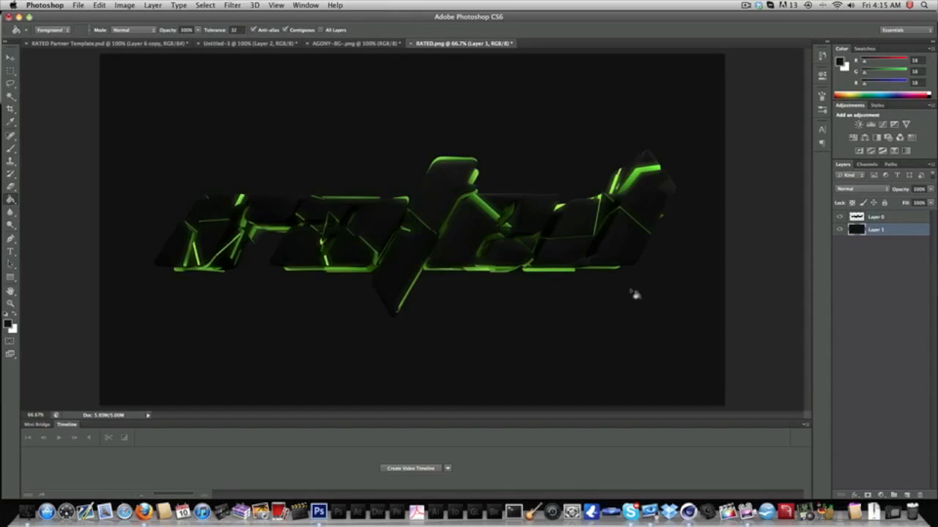
pyautogui.click(18, 314)
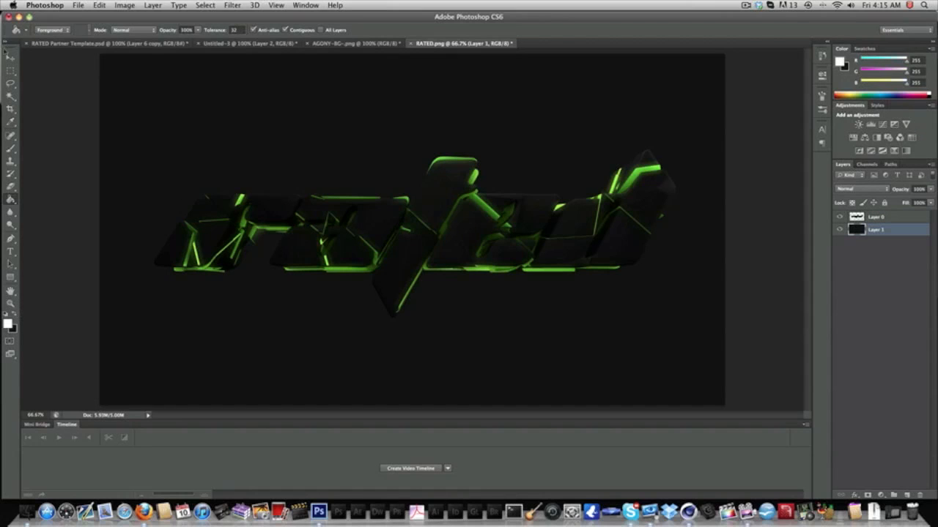
# Scale the logo layer down to about 82% (roughly 18.2 by 5.9 in) and reposition it near the middle of the canvas.
pyautogui.click(10, 57)
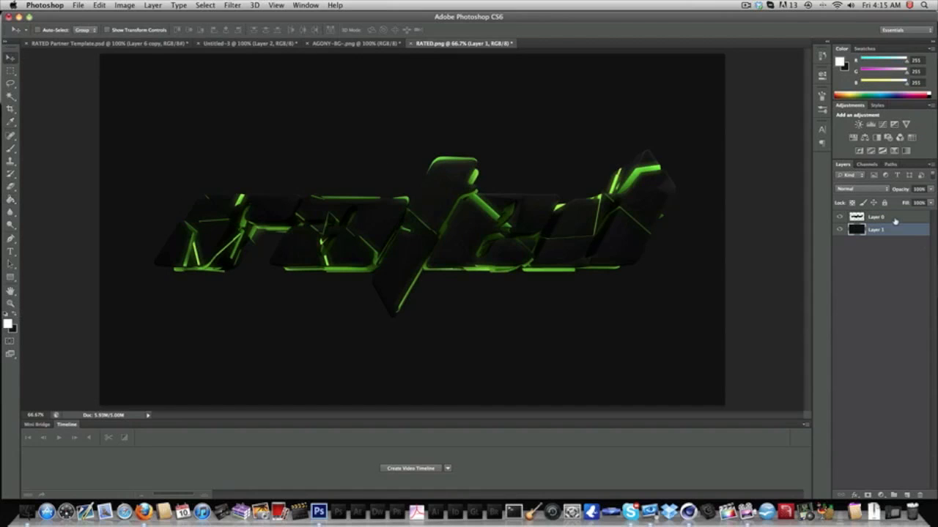
pyautogui.click(894, 220)
pyautogui.moveTo(555, 240); pyautogui.dragTo(549, 256)
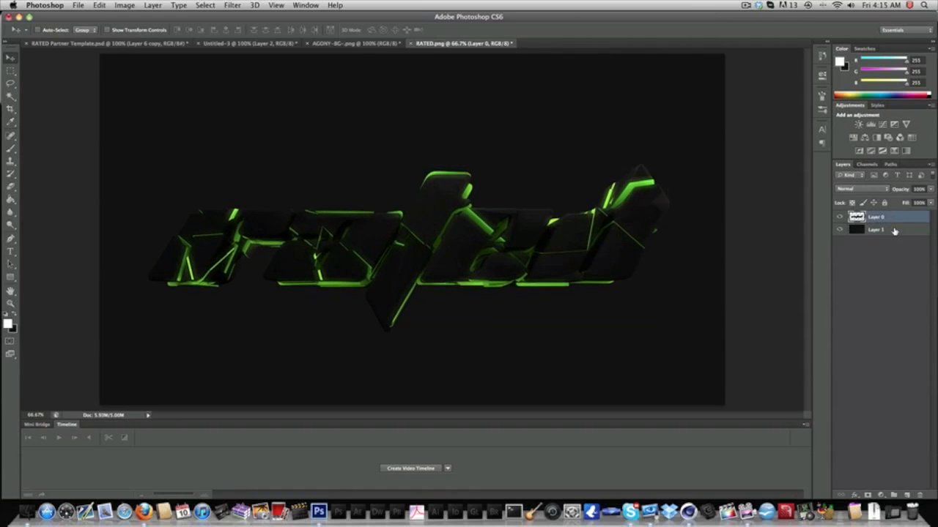
pyautogui.press('super+t')
pyautogui.keyDown('alt'); pyautogui.moveTo(673, 335); pyautogui.dragTo(624, 317); pyautogui.keyUp('alt')
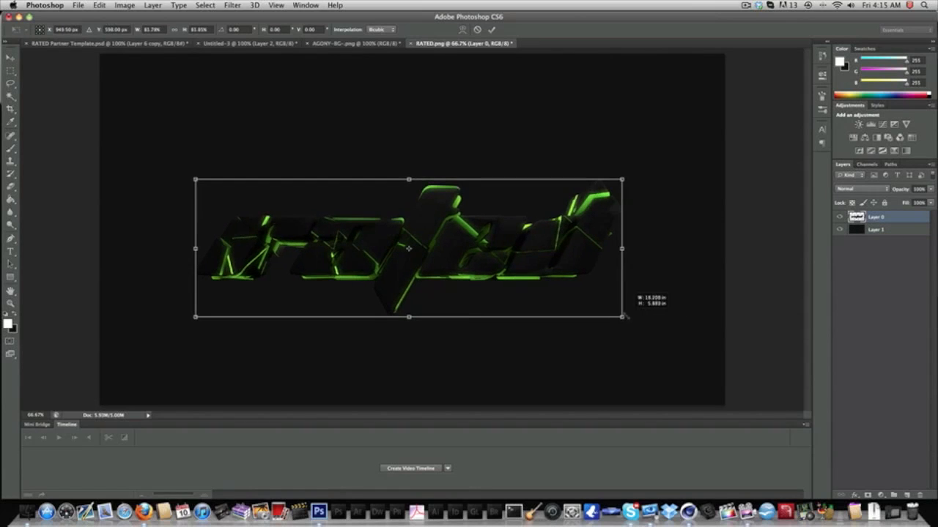
pyautogui.press('Return')
pyautogui.moveTo(590, 278); pyautogui.dragTo(590, 268)
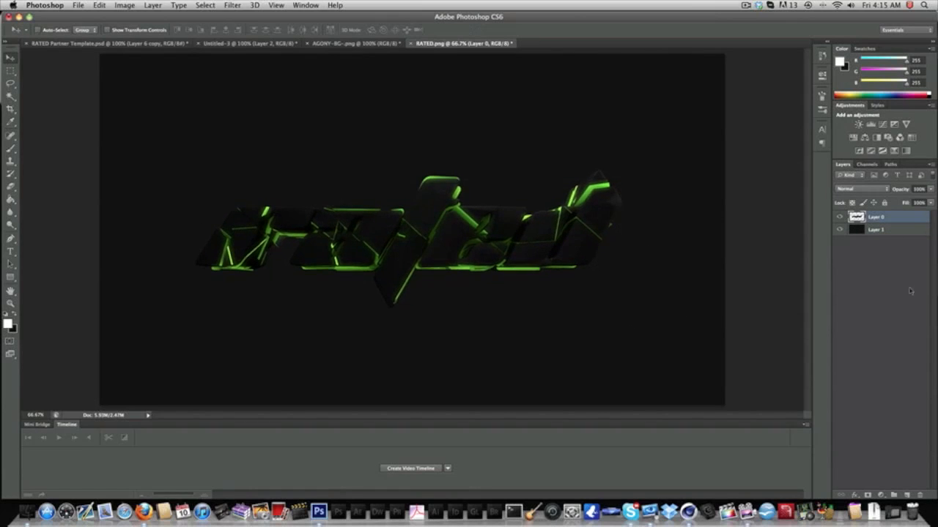
# Add a black-to-white Gradient Overlay to the logo in Overlay blend mode, shift the gradient downward, and set its opacity to 75%.
pyautogui.click(855, 494)
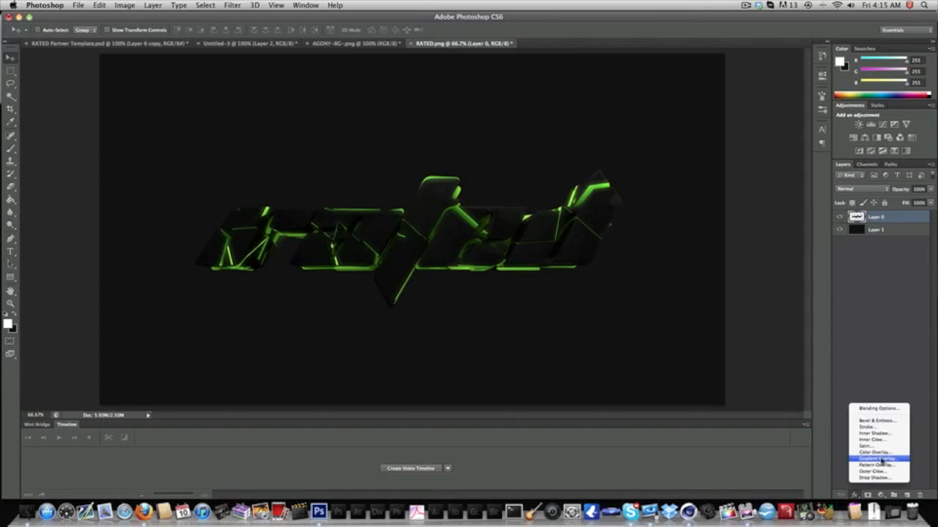
pyautogui.click(882, 459)
pyautogui.click(698, 148)
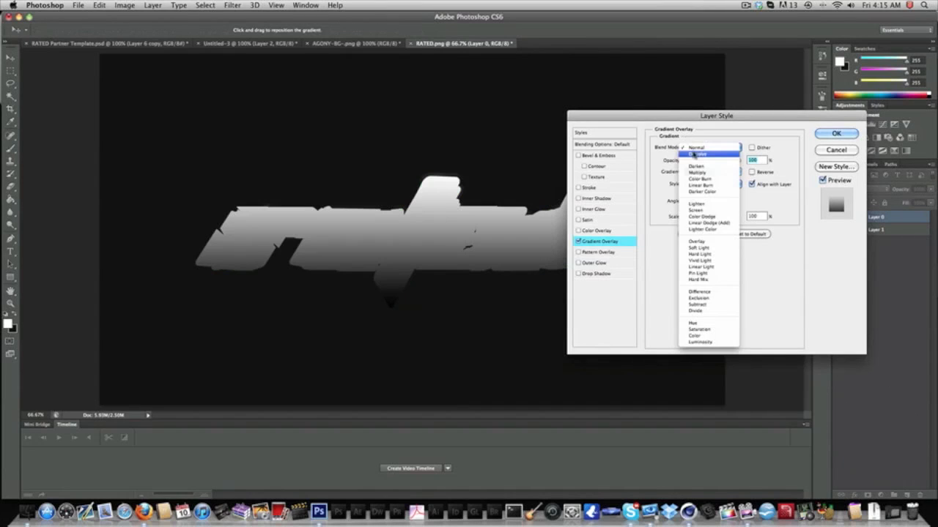
pyautogui.click(696, 241)
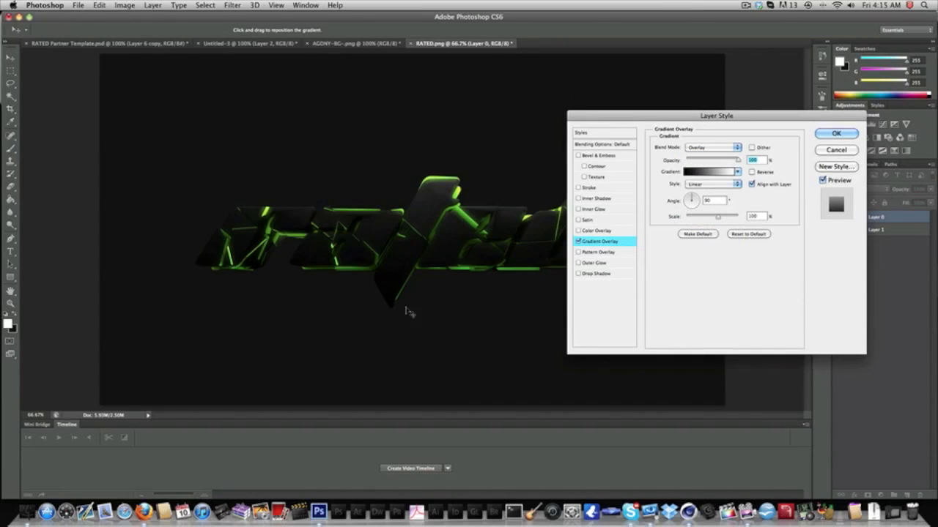
pyautogui.moveTo(409, 312); pyautogui.dragTo(407, 350)
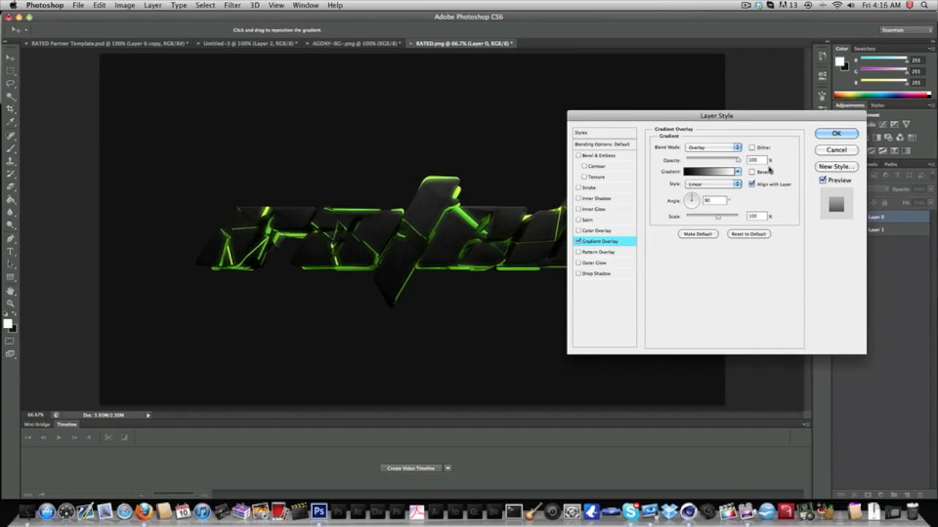
pyautogui.moveTo(738, 160); pyautogui.dragTo(725, 160)
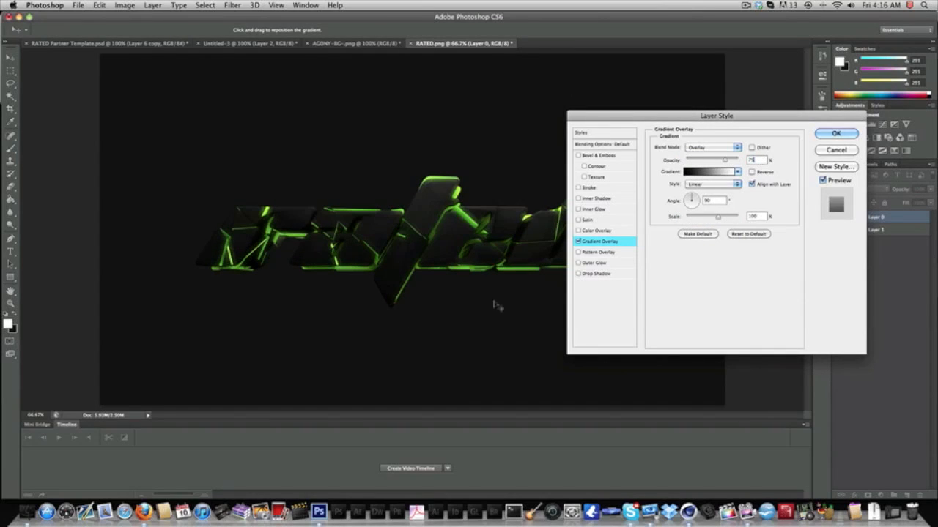
# Add a drop shadow to the logo with distance 0, spread 30, size 20 and 50% opacity, and nudge the logo slightly down.
pyautogui.click(605, 274)
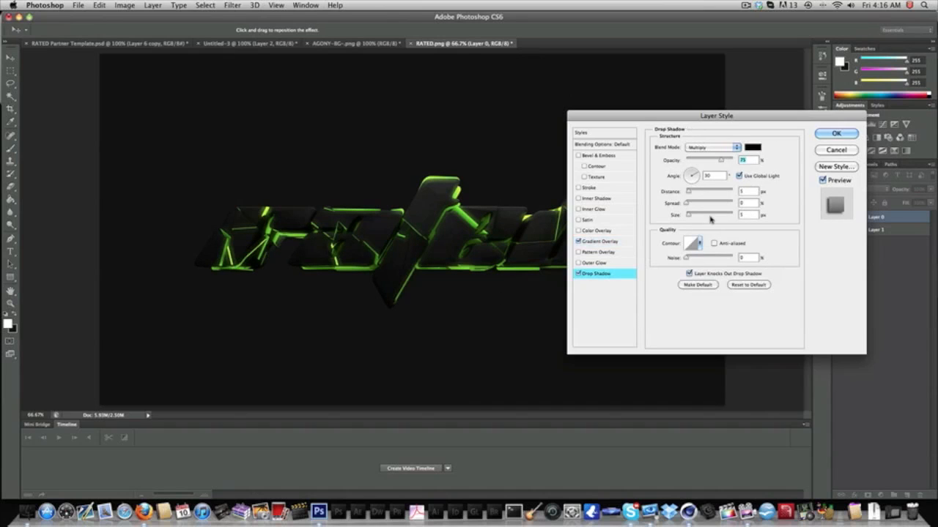
pyautogui.doubleClick(747, 192)
pyautogui.write('8')
pyautogui.press('Tab')
pyautogui.write('30')
pyautogui.press('Tab')
pyautogui.write('20')
pyautogui.moveTo(721, 160); pyautogui.dragTo(709, 161)
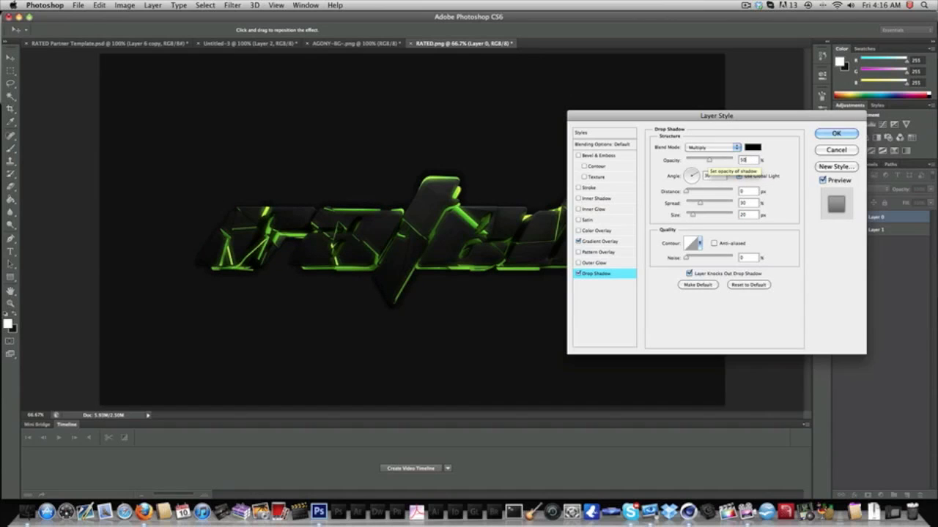
pyautogui.press('Return')
pyautogui.click(926, 218)
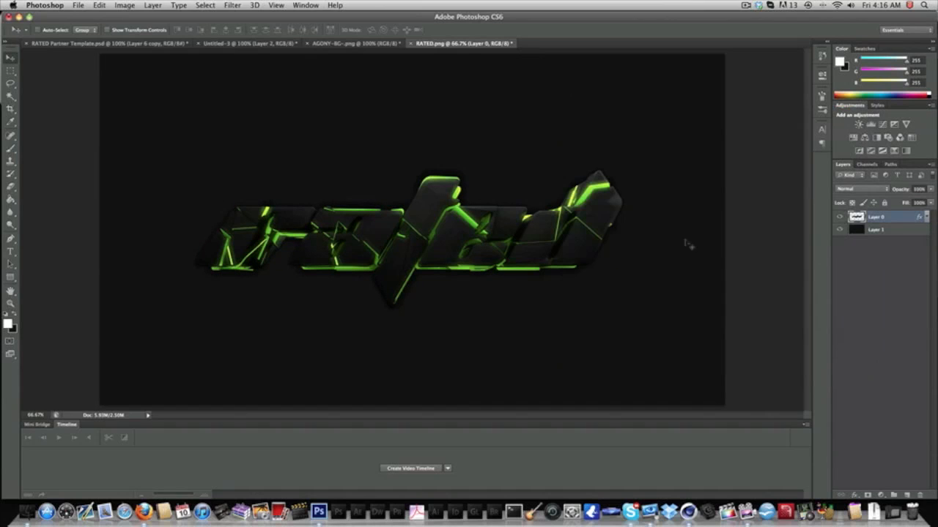
pyautogui.moveTo(636, 235); pyautogui.dragTo(635, 238)
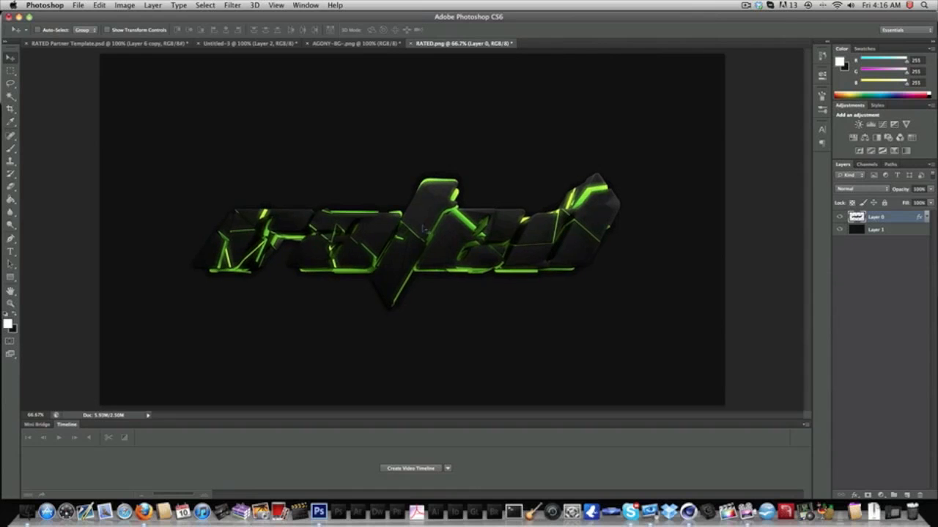
# Browse to the Textures folder inside Rated 10k Pack 1 for opening an image.
pyautogui.click(79, 5)
pyautogui.click(82, 30)
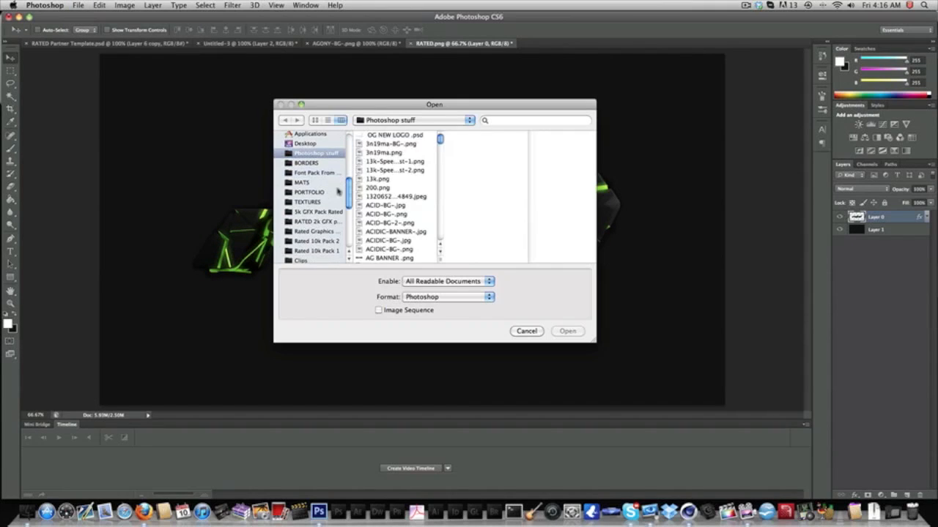
pyautogui.click(333, 251)
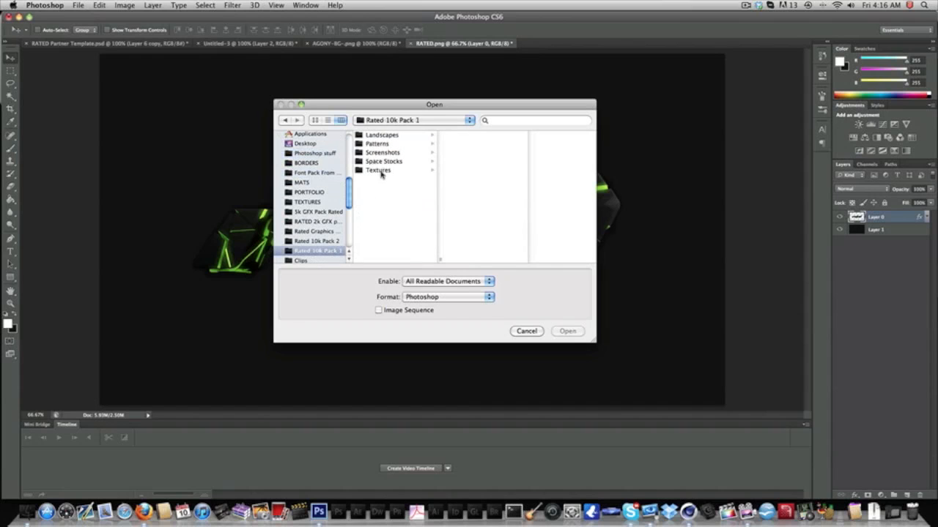
pyautogui.click(381, 172)
# Preview several images in the Textures folder and open the gray grunge image Texture (18).jpg.
pyautogui.scroll(-20, 512, 203)
pyautogui.click(507, 203)
pyautogui.click(459, 170)
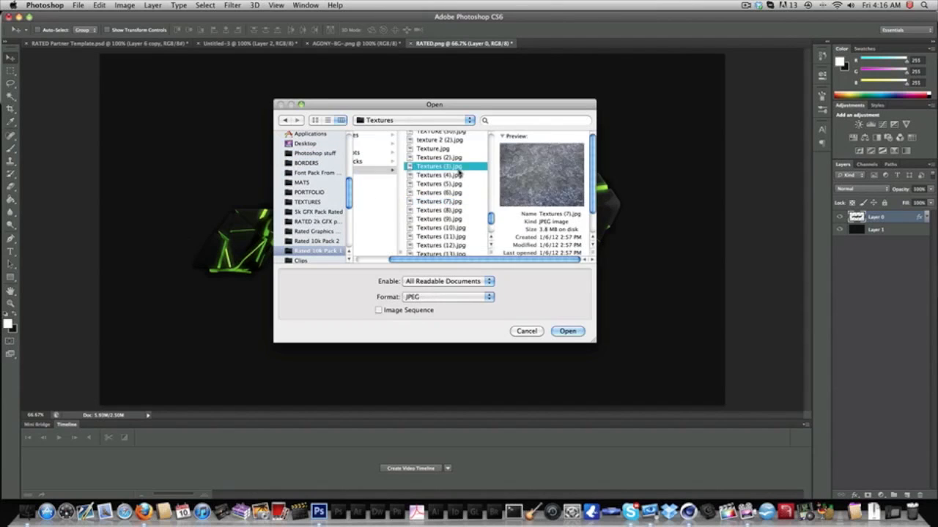
pyautogui.scroll(-3, 443, 211)
pyautogui.click(448, 199)
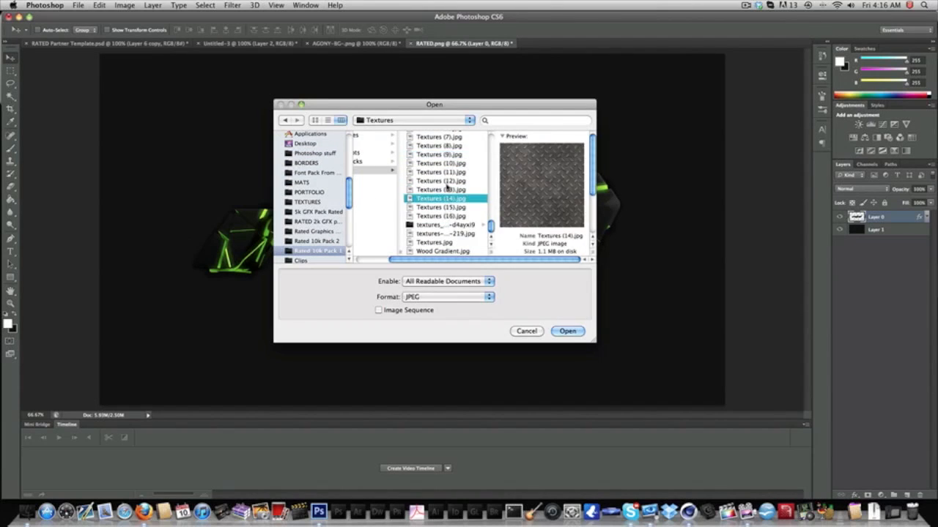
pyautogui.click(447, 180)
pyautogui.click(448, 163)
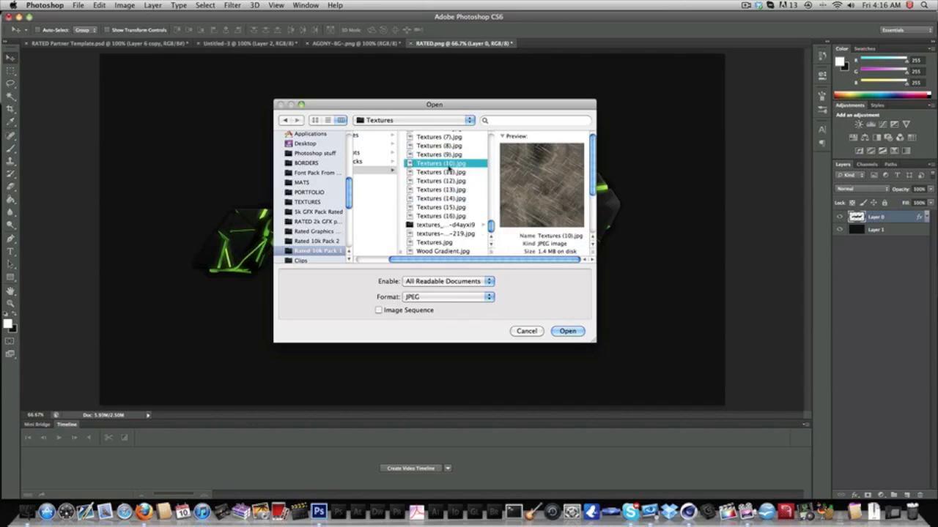
pyautogui.scroll(-10, 448, 169)
pyautogui.click(442, 196)
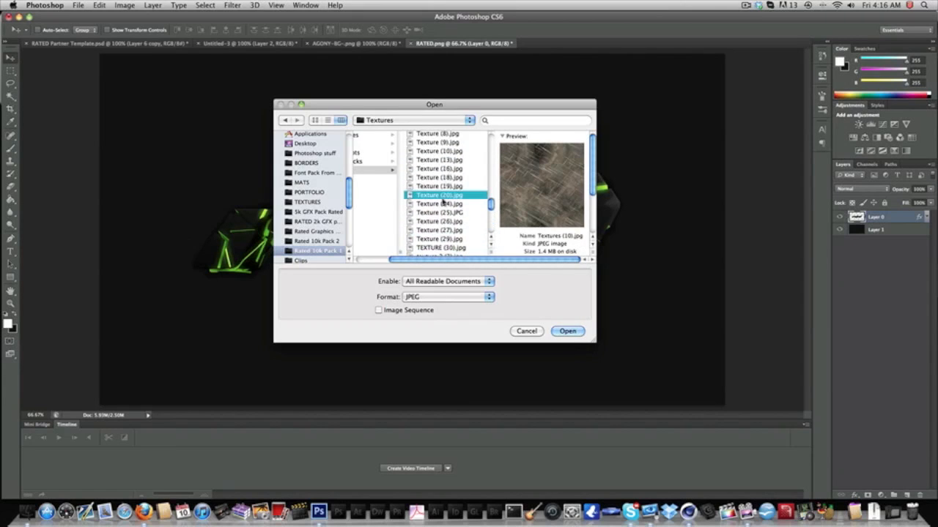
pyautogui.click(443, 187)
pyautogui.click(443, 178)
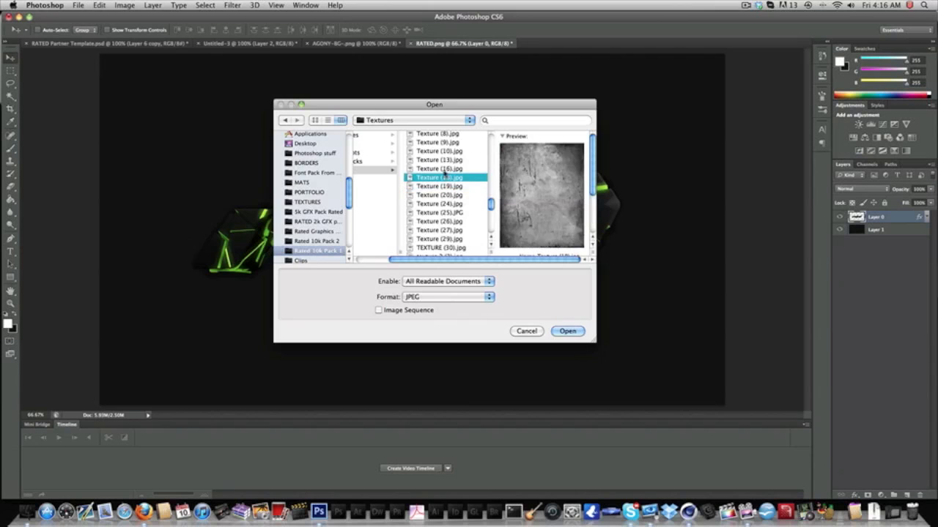
pyautogui.doubleClick(443, 175)
# Bring the grunge texture into RATED.png, rotate it 90 degrees, and move it over the left half of the logo.
pyautogui.moveTo(432, 266); pyautogui.dragTo(410, 236)
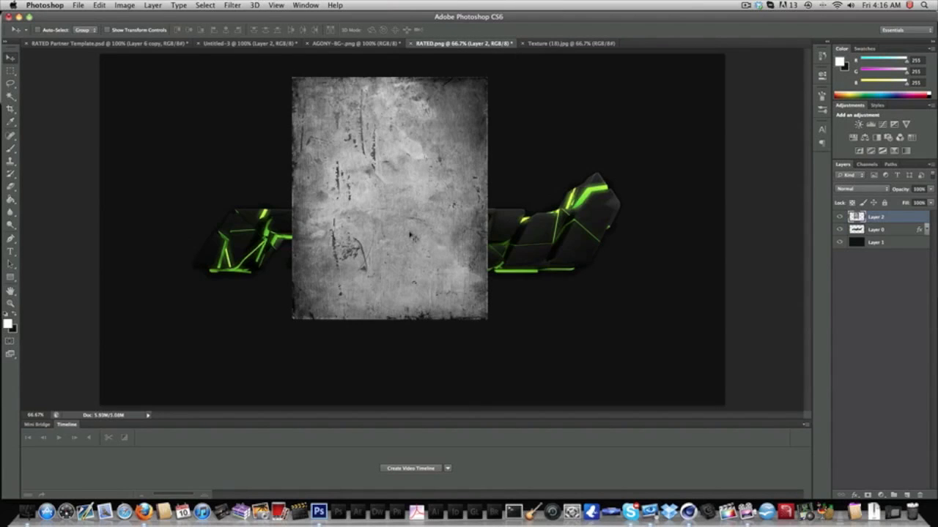
pyautogui.hotkey('ctrl', 't')
pyautogui.moveTo(527, 202); pyautogui.dragTo(387, 311)
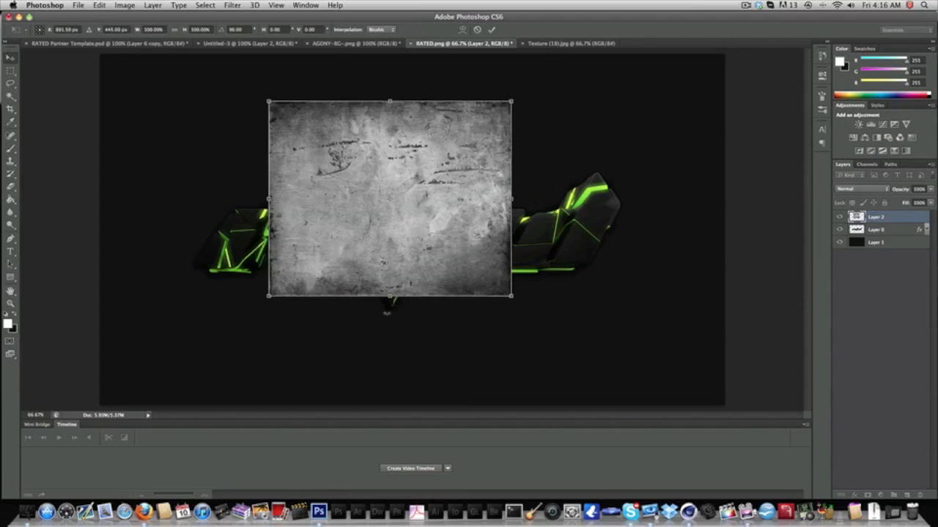
pyautogui.press('Return')
pyautogui.moveTo(387, 220); pyautogui.dragTo(299, 269)
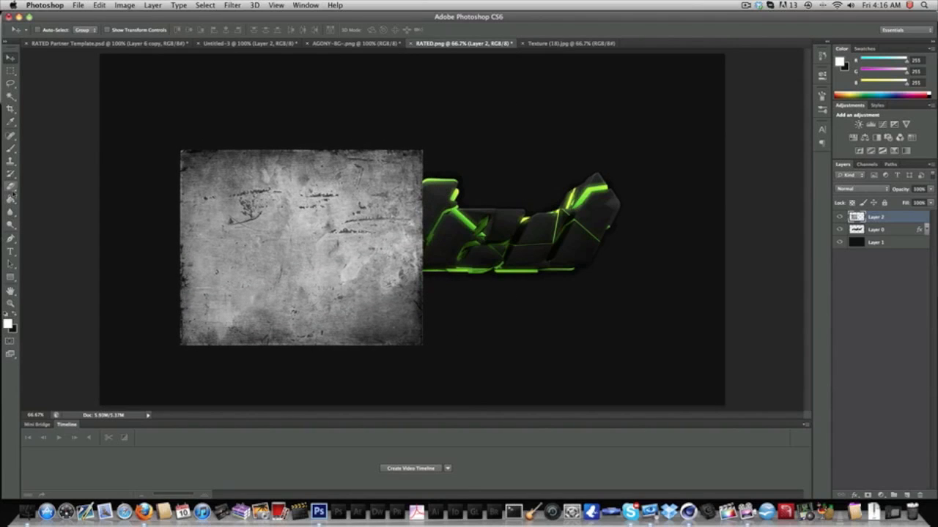
# Fade the texture's right edge with a soft eraser, duplicate the layer, and place the copy beside it over the logo's right half.
pyautogui.press('e')
pyautogui.moveTo(418, 110); pyautogui.dragTo(422, 389)
pyautogui.rightClick(909, 218)
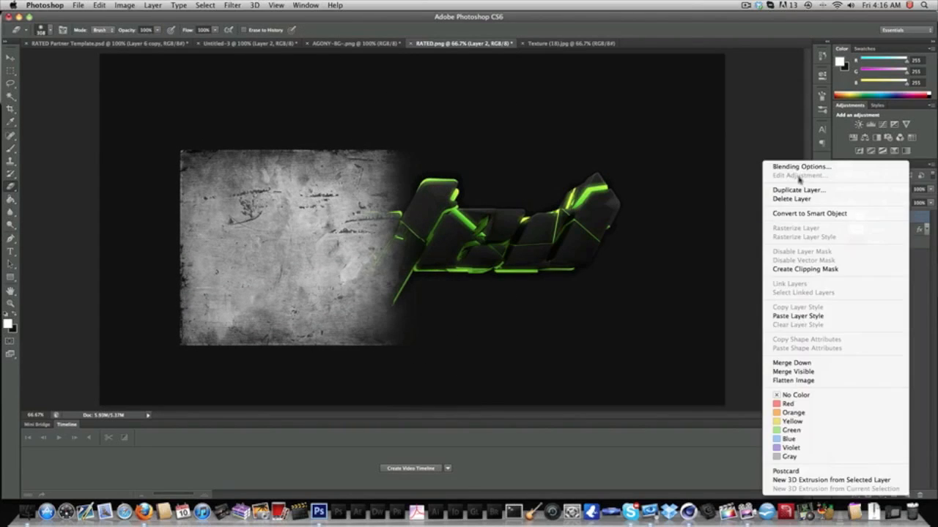
pyautogui.click(798, 189)
pyautogui.press('Return')
pyautogui.click(10, 71)
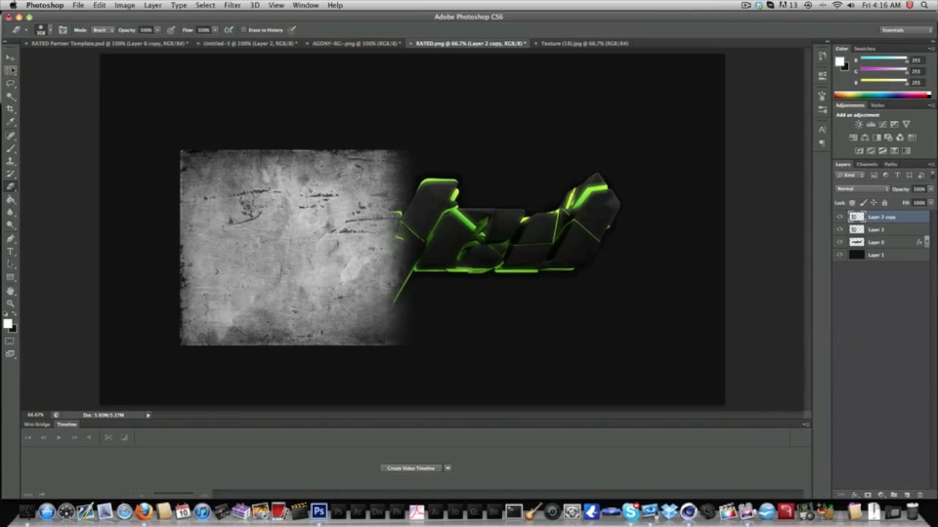
pyautogui.click(10, 57)
pyautogui.moveTo(307, 270); pyautogui.dragTo(495, 270)
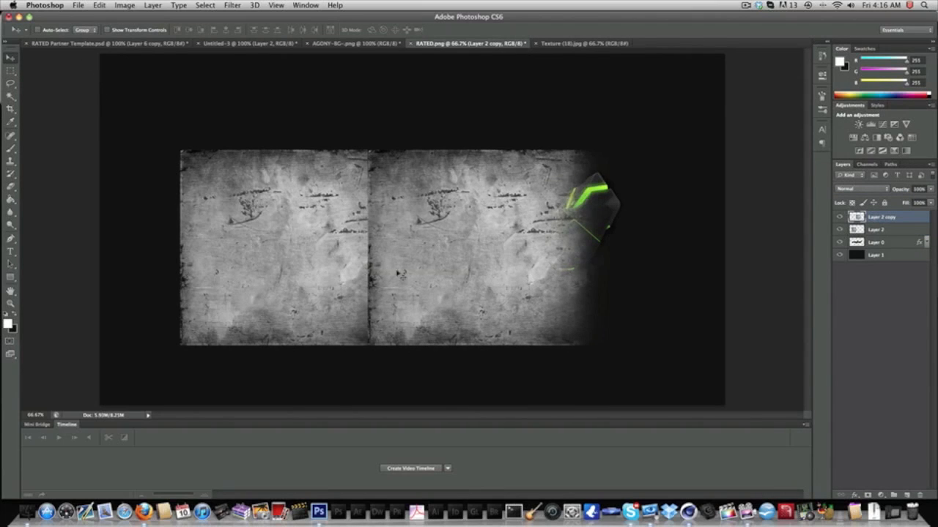
# Fade the left edge of the texture copy with the Eraser and slide the copy left until it blends over the original.
pyautogui.click(10, 186)
pyautogui.moveTo(386, 132); pyautogui.dragTo(415, 397)
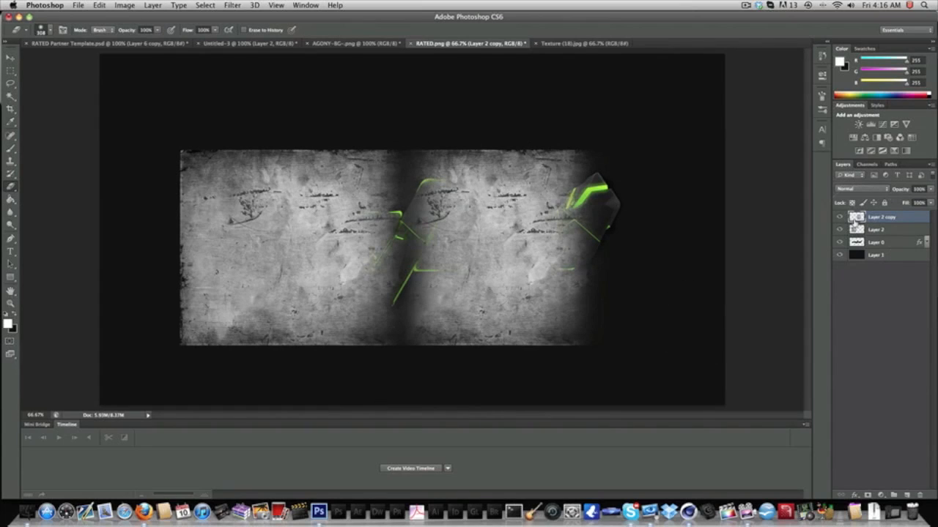
pyautogui.click(10, 58)
pyautogui.moveTo(428, 235); pyautogui.dragTo(349, 236)
# Shift both texture layers to the right together and duplicate them to extend the texture across the logo.
pyautogui.keyDown('shift'); pyautogui.click(909, 230); pyautogui.keyUp('shift')
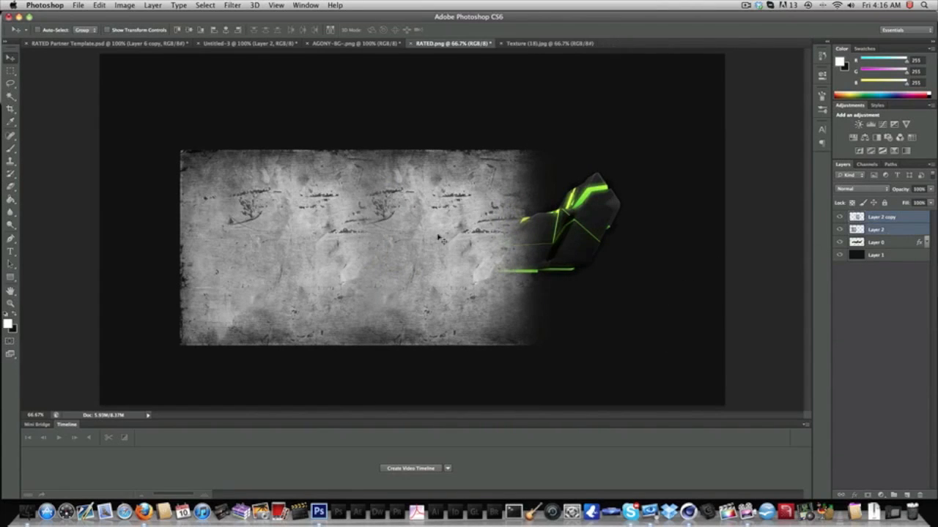
pyautogui.moveTo(441, 239)
pyautogui.mouseDown()
pyautogui.moveTo(509, 240)
pyautogui.moveTo(433, 233)
pyautogui.moveTo(519, 254)
pyautogui.mouseUp()
pyautogui.rightClick(862, 228)
pyautogui.click(865, 184)
pyautogui.press('Return')
# Merge the two new texture copies into one layer and erase the hard vertical seam along its left edge.
pyautogui.press('b')
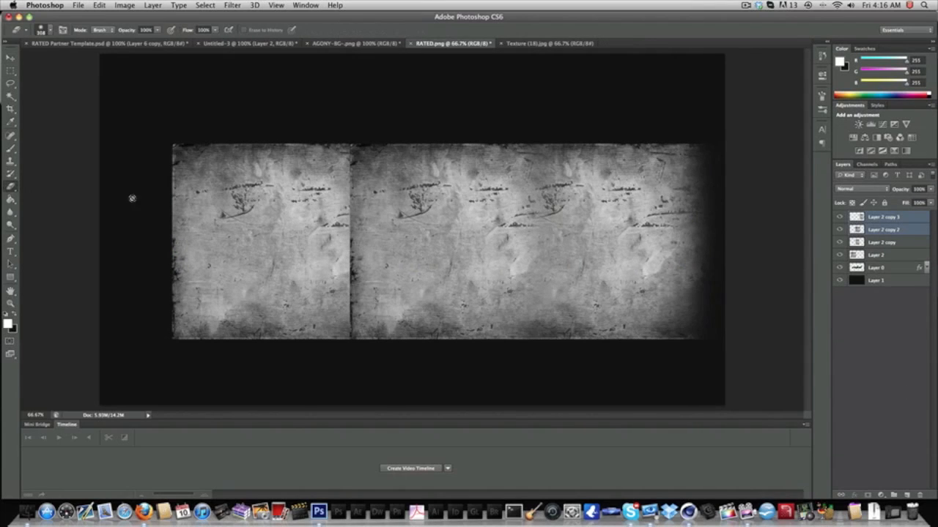
pyautogui.rightClick(884, 232)
pyautogui.click(787, 364)
pyautogui.moveTo(347, 383); pyautogui.dragTo(352, 150)
# Merge all the texture layers into one and move it slightly left so it covers the whole logo.
pyautogui.keyDown('shift'); pyautogui.click(874, 244); pyautogui.keyUp('shift')
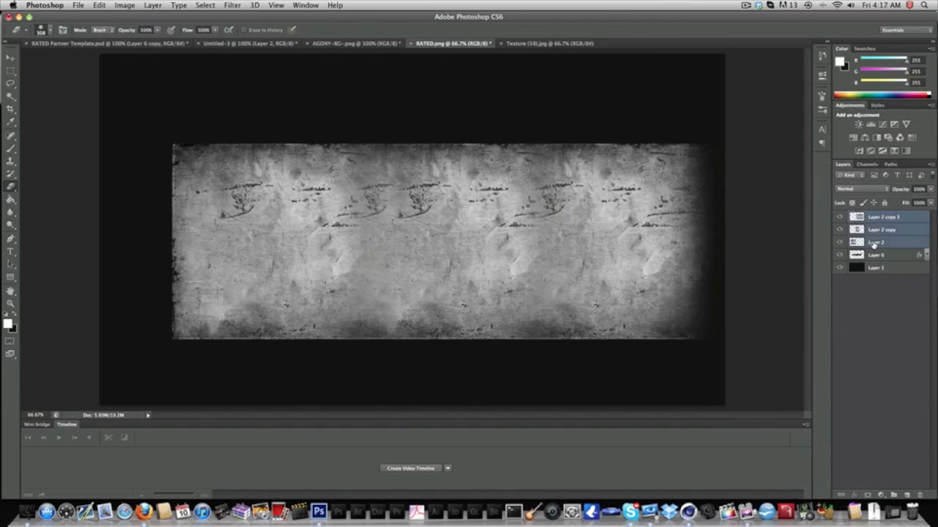
pyautogui.rightClick(874, 245)
pyautogui.click(785, 366)
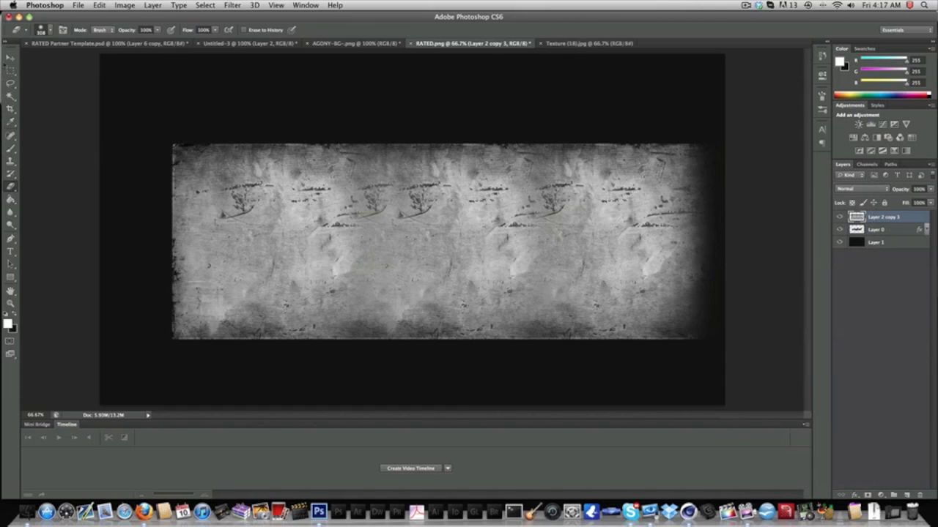
pyautogui.press('v')
pyautogui.moveTo(470, 222); pyautogui.dragTo(444, 218)
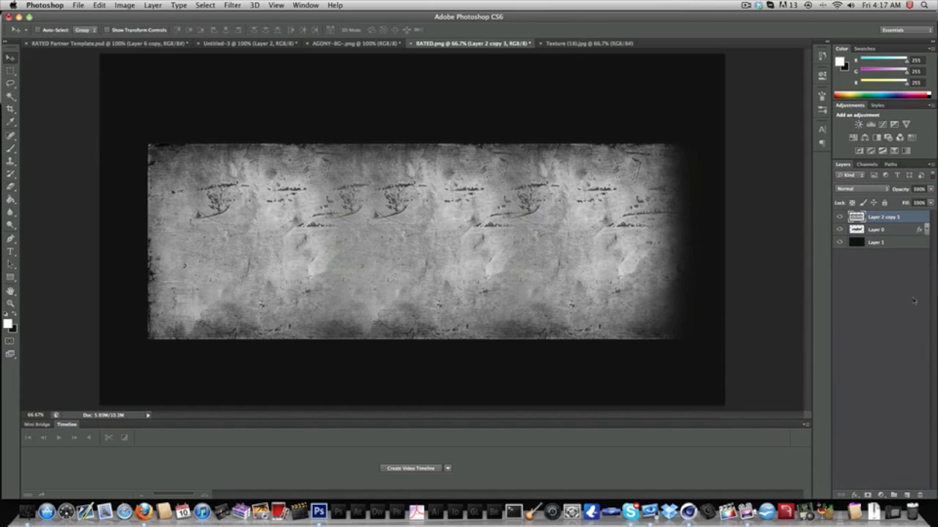
# Clip the merged texture to the logo layer, set its blend mode to Overlay, and set its opacity to 50%.
pyautogui.keyDown('alt'); pyautogui.click(898, 223); pyautogui.keyUp('alt')
pyautogui.click(862, 189)
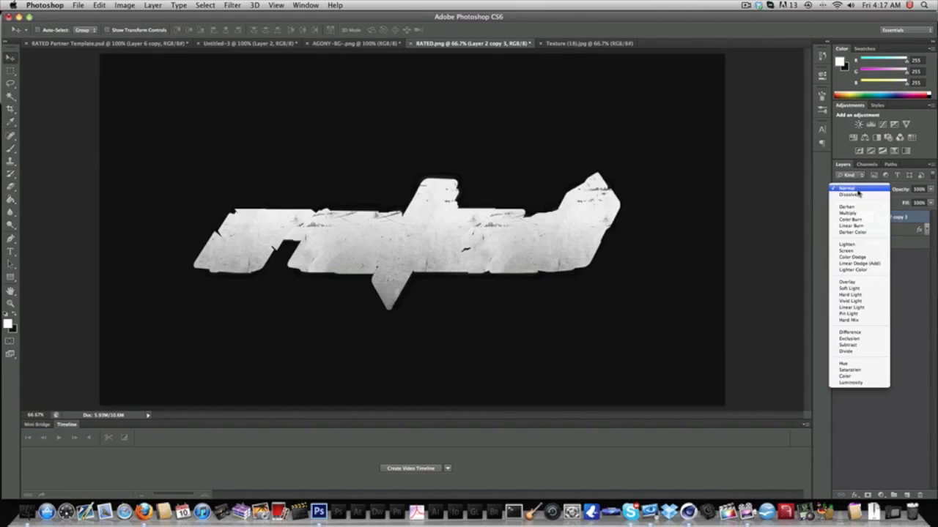
pyautogui.click(839, 282)
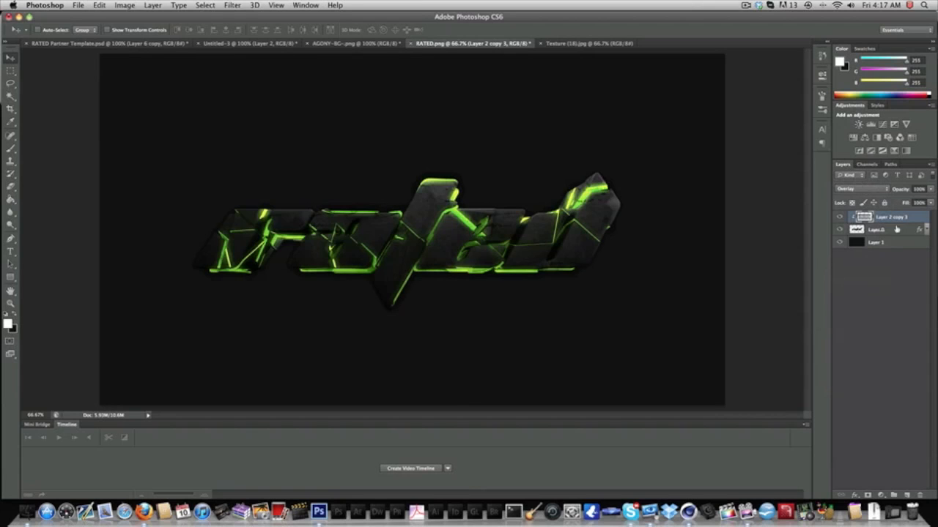
pyautogui.doubleClick(920, 189)
pyautogui.write('50')
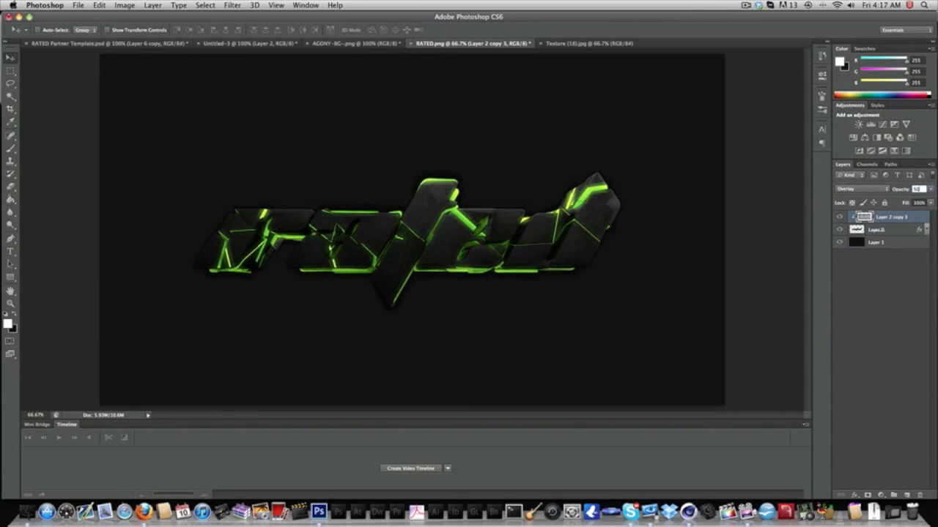
# Close the Texture (18).jpg document and merge the clipped texture layer down into the logo layer.
pyautogui.press('Return')
pyautogui.click(564, 44)
pyautogui.click(541, 43)
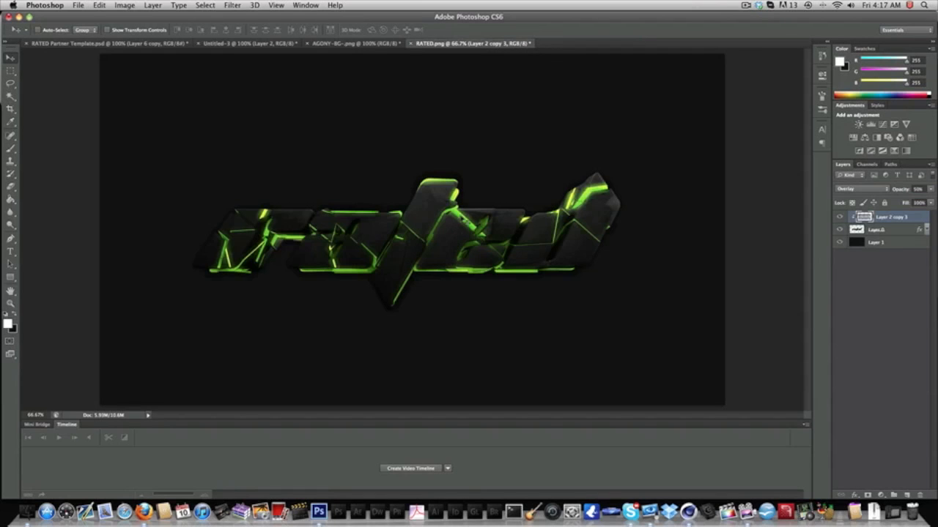
pyautogui.rightClick(891, 225)
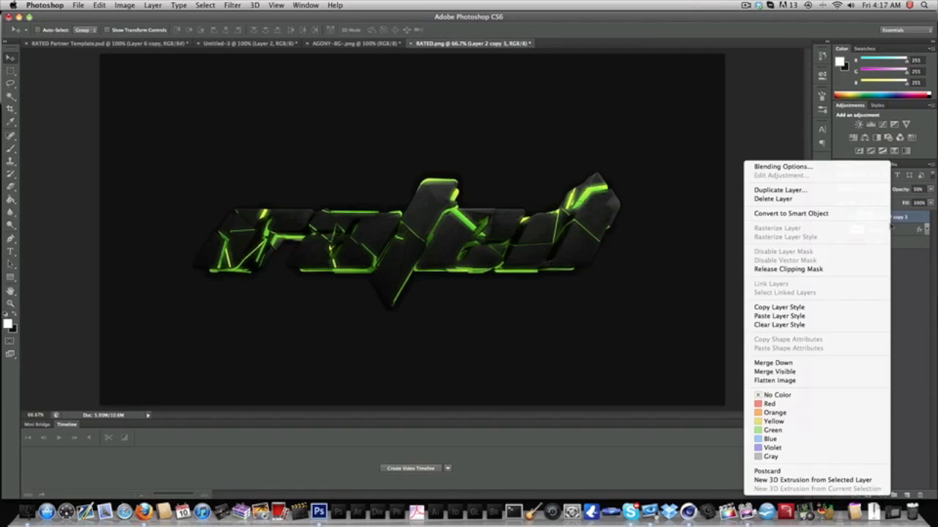
pyautogui.click(806, 361)
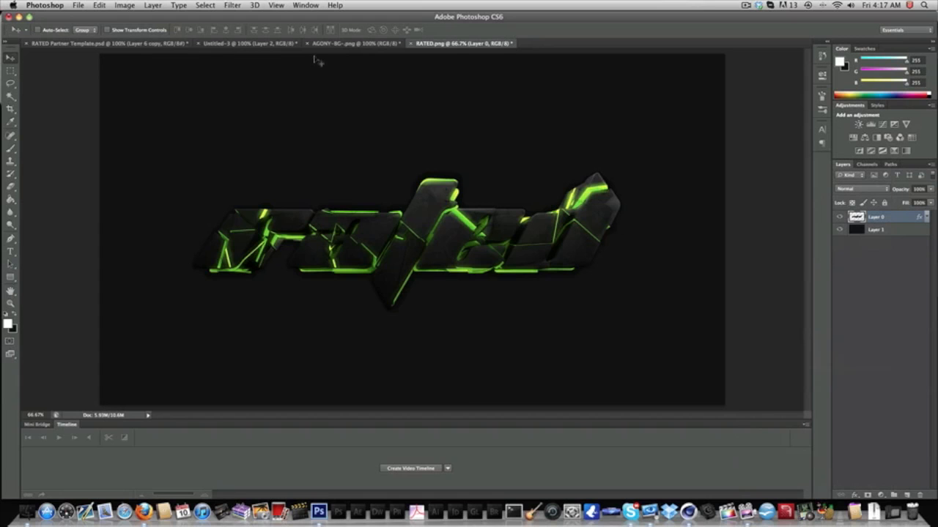
pyautogui.click(612, 492)
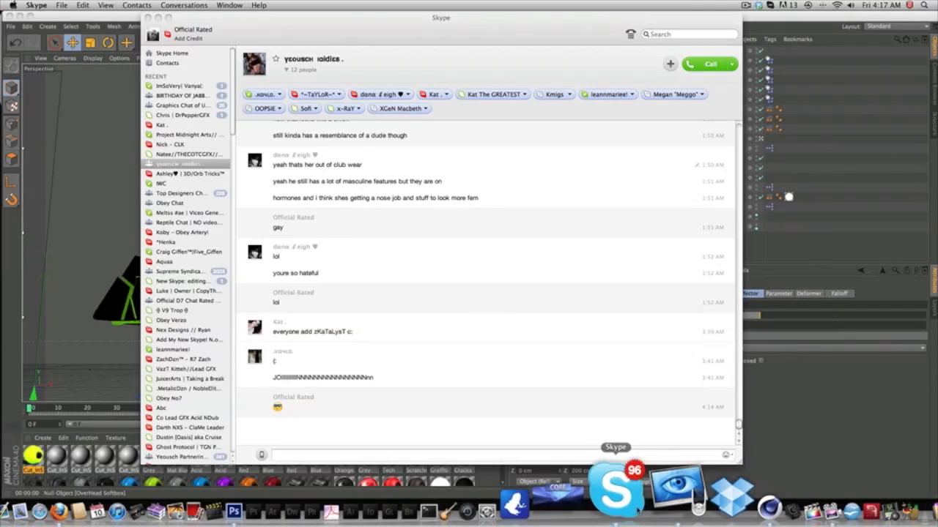
pyautogui.click(70, 16)
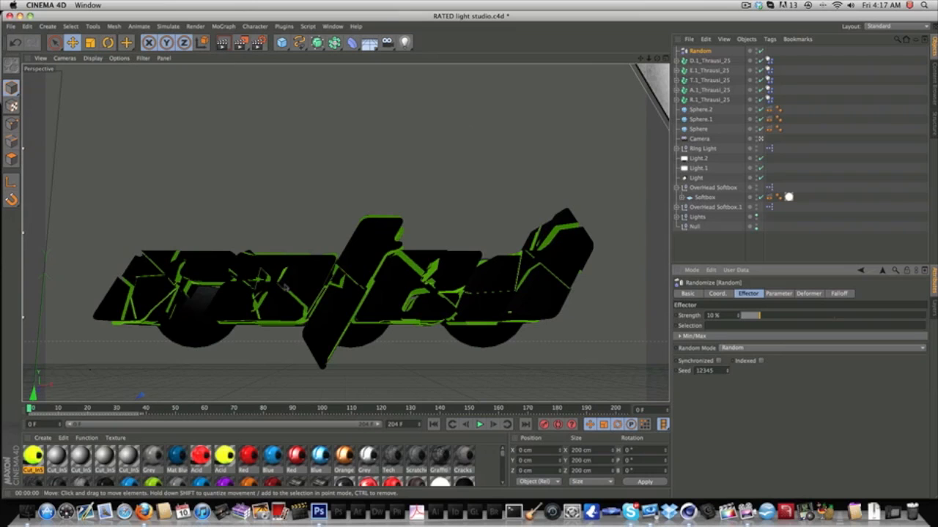
pyautogui.click(319, 511)
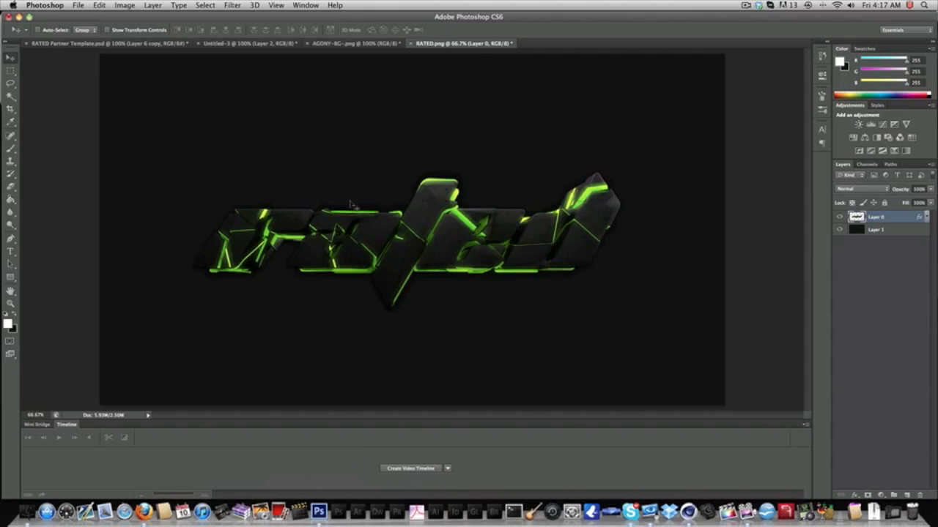